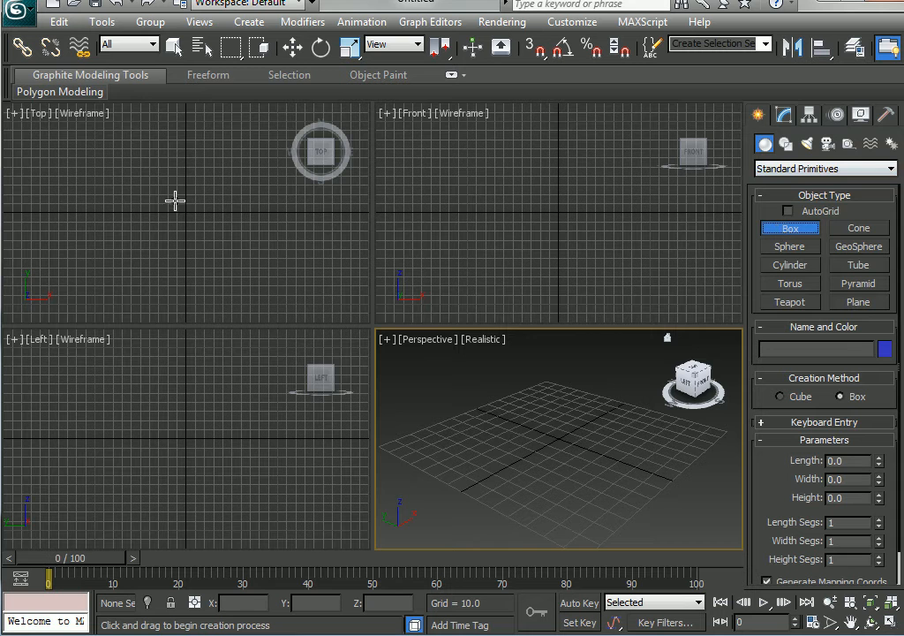
# Create a box in the Top viewport about 96 long, 237 wide and 122 high
pyautogui.click(164, 166)
pyautogui.hotkey('alt', 'w')
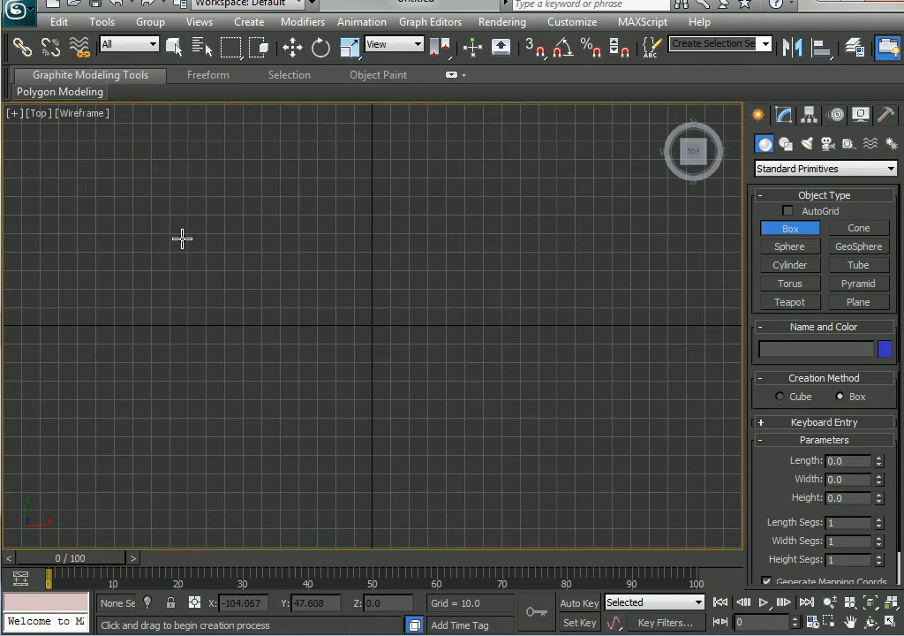
pyautogui.moveTo(157, 231); pyautogui.dragTo(595, 408)
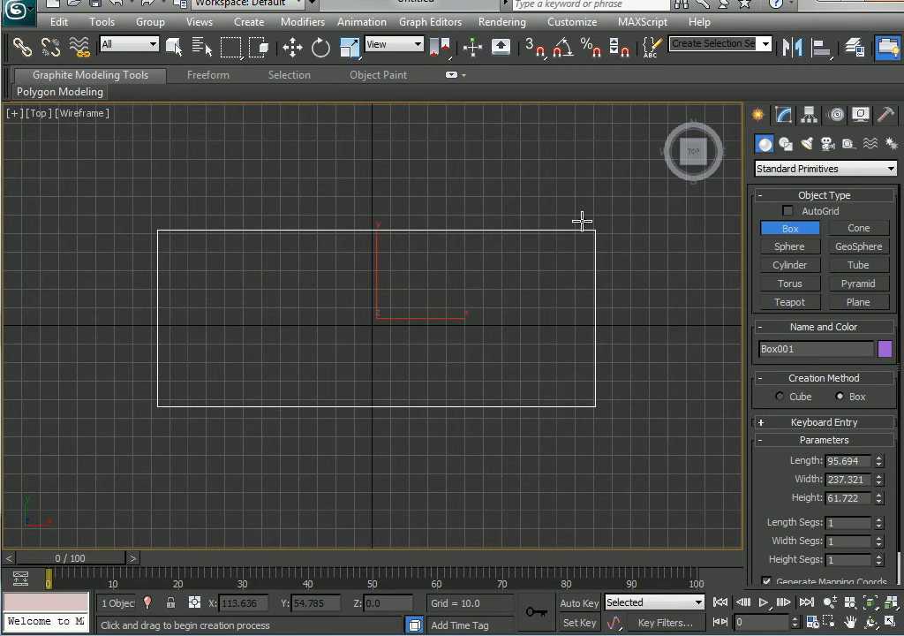
pyautogui.click(579, 180)
pyautogui.rightClick(579, 179)
pyautogui.hotkey('alt', 'w')
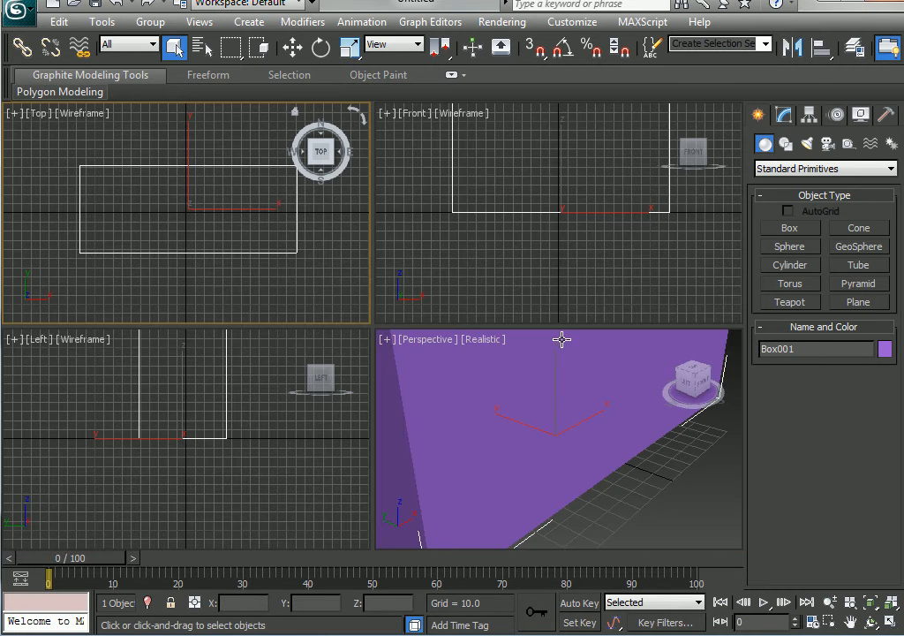
pyautogui.scroll(-6, 563, 422)
pyautogui.scroll(3, 559, 426)
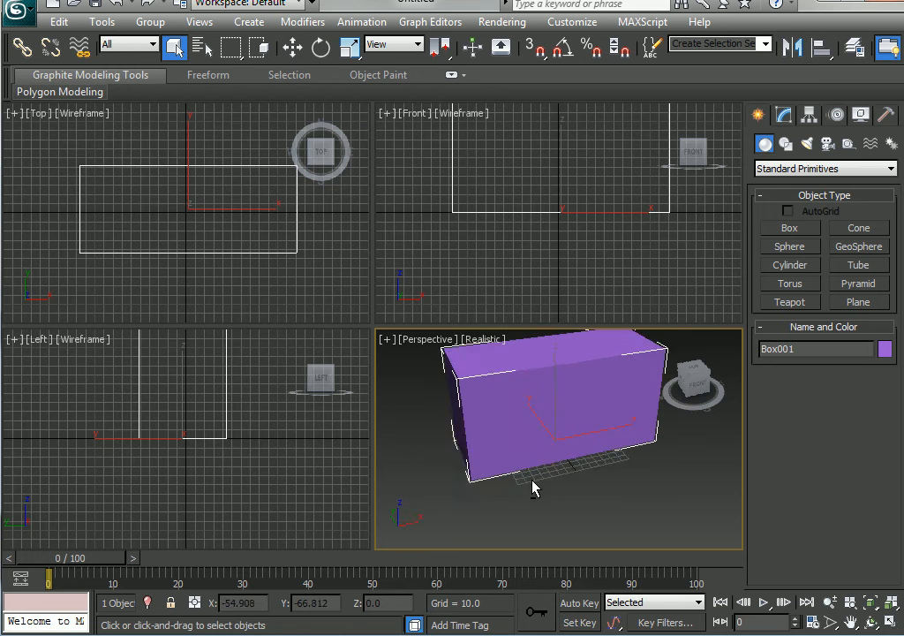
pyautogui.moveTo(561, 448); pyautogui.dragTo(539, 480, button='middle')
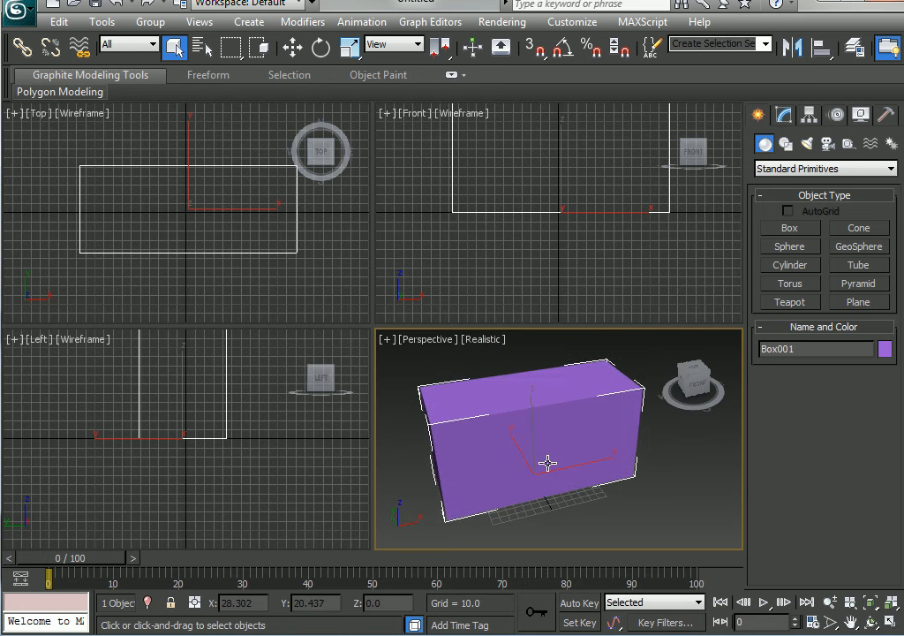
# Centre the box on the grid origin by setting its X and Y position to 0
pyautogui.press('w')
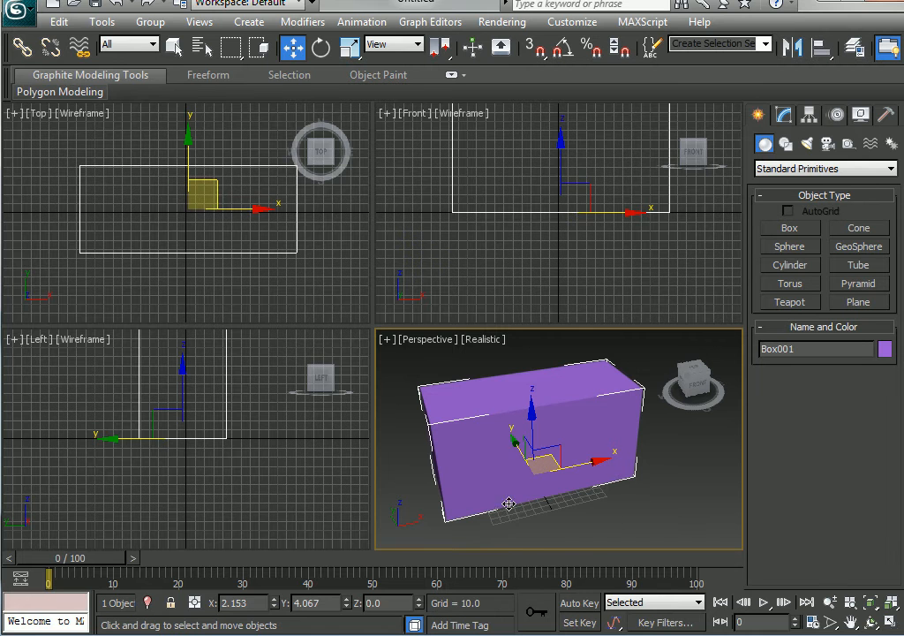
pyautogui.rightClick(275, 608)
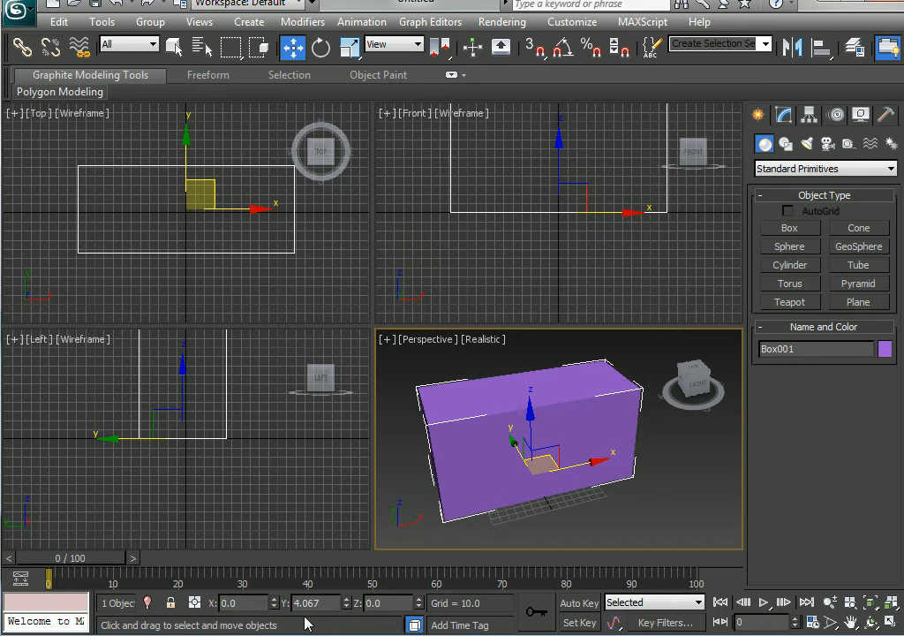
pyautogui.rightClick(346, 607)
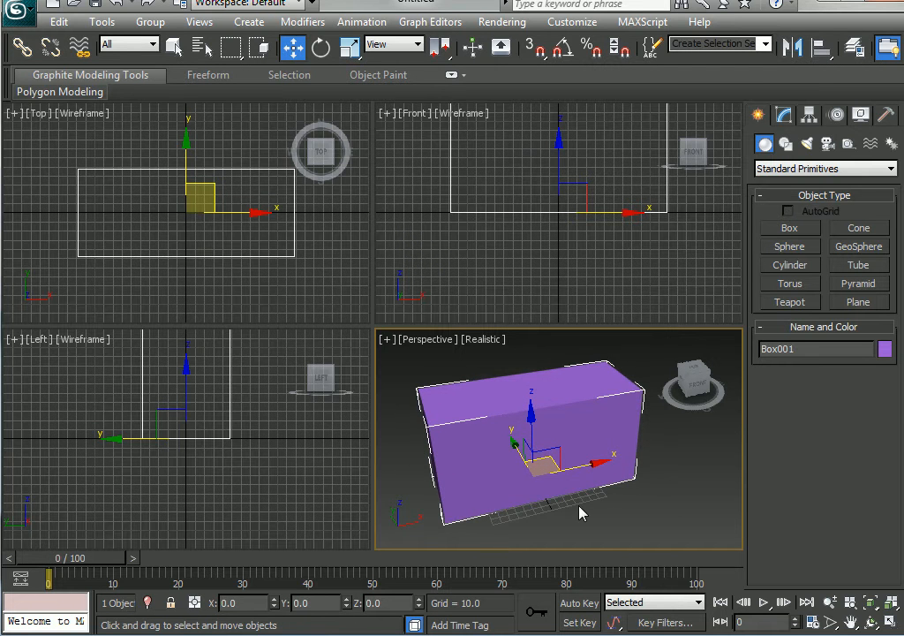
# Turn on edged faces in the Perspective viewport and maximize that viewport
pyautogui.keyDown('alt'); pyautogui.moveTo(580, 514); pyautogui.dragTo(587, 484, button='middle'); pyautogui.keyUp('alt')
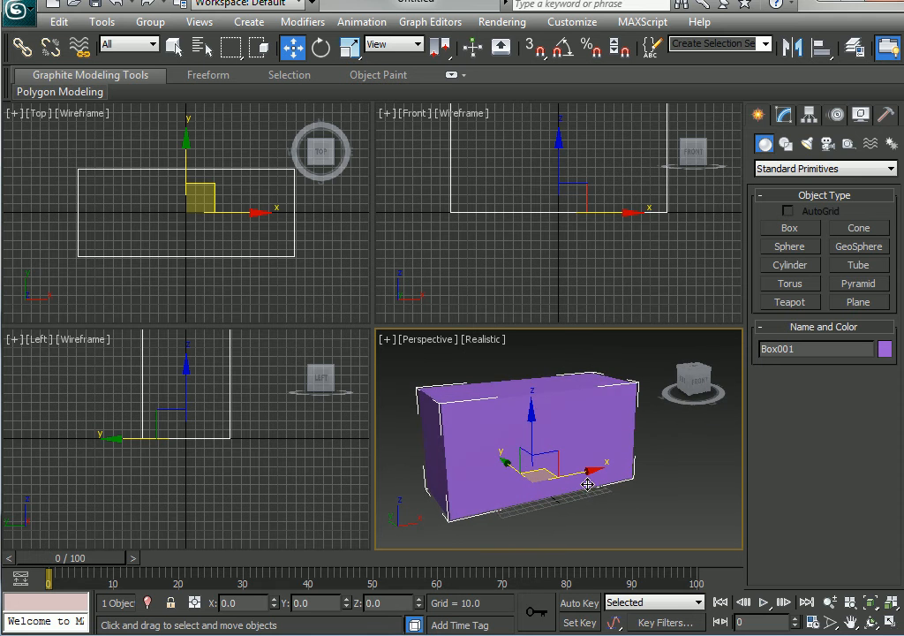
pyautogui.press('F4')
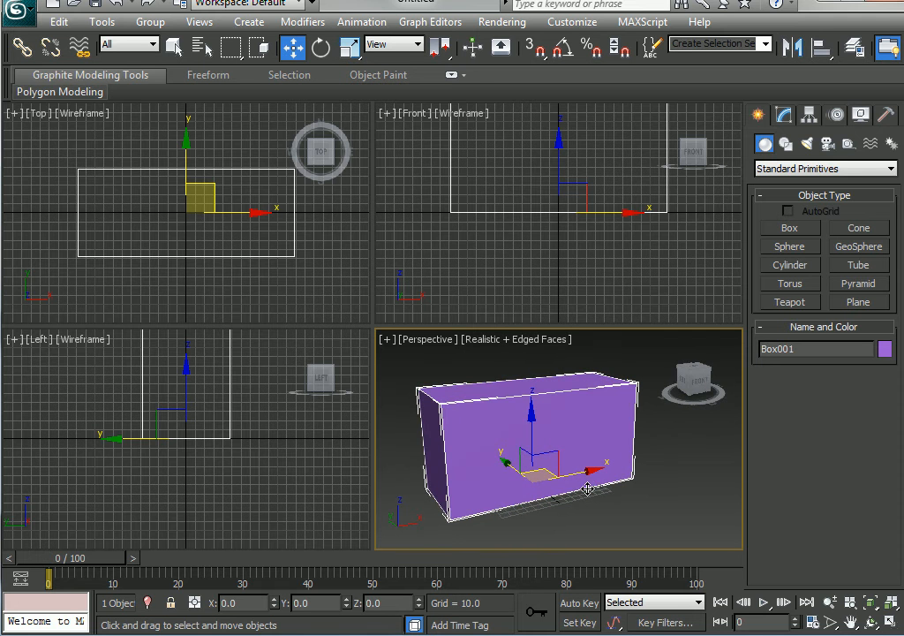
pyautogui.hotkey('alt', 'w')
pyautogui.keyDown('alt'); pyautogui.moveTo(448, 391); pyautogui.dragTo(462, 380, button='middle'); pyautogui.keyUp('alt')
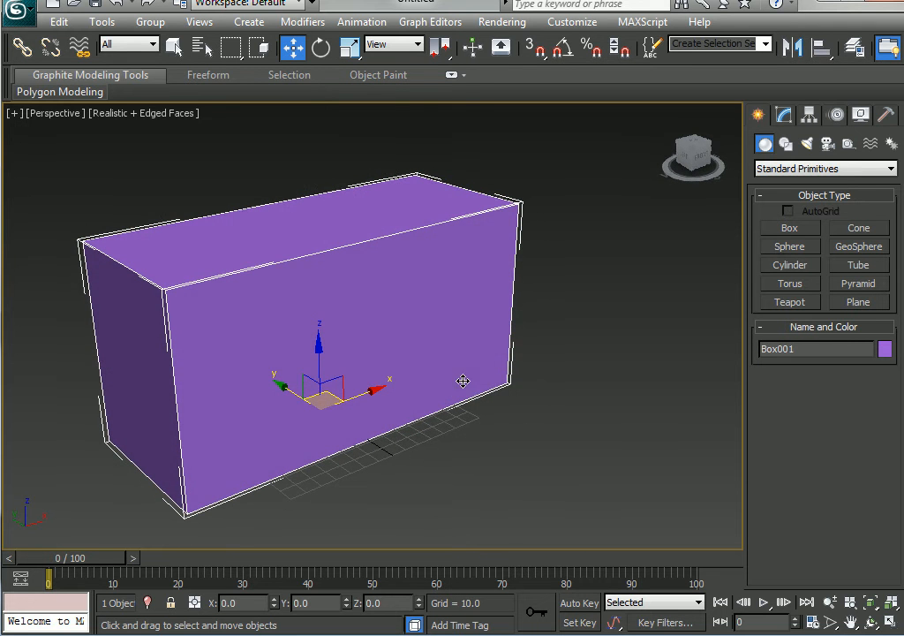
# Set the box to 2 length segments, 4 width segments and 3 height segments
pyautogui.click(785, 116)
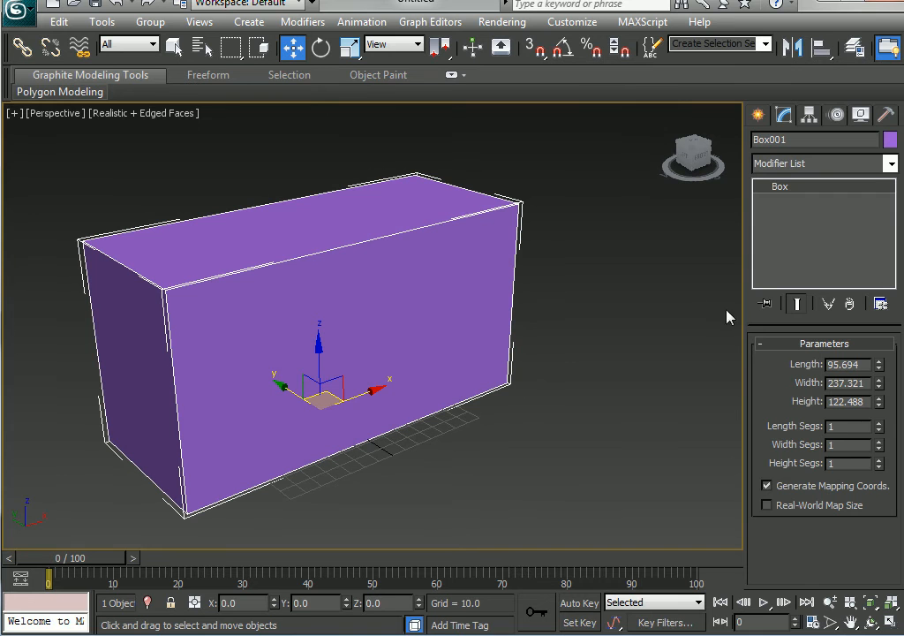
pyautogui.click(879, 423)
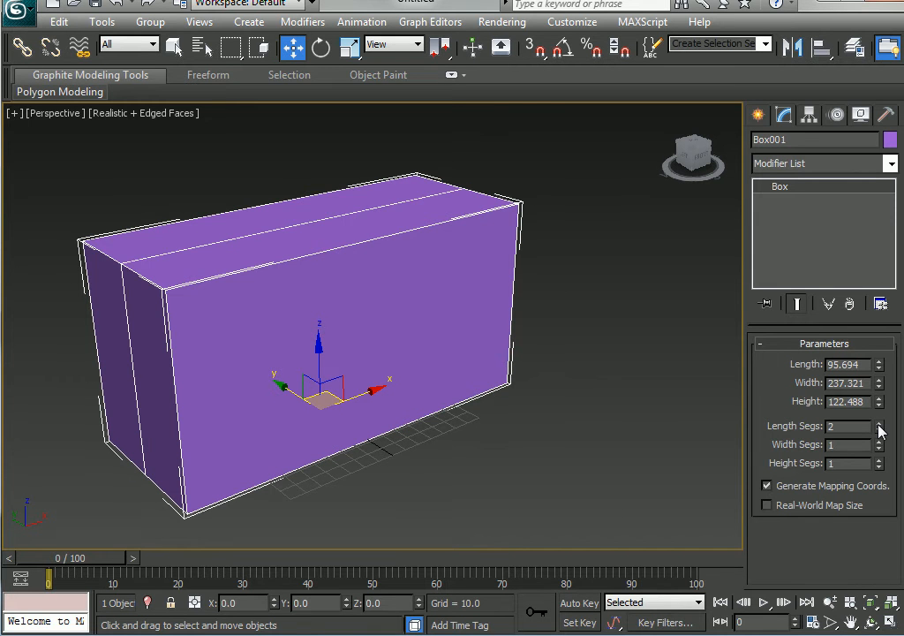
pyautogui.click(879, 441)
pyautogui.click(880, 441)
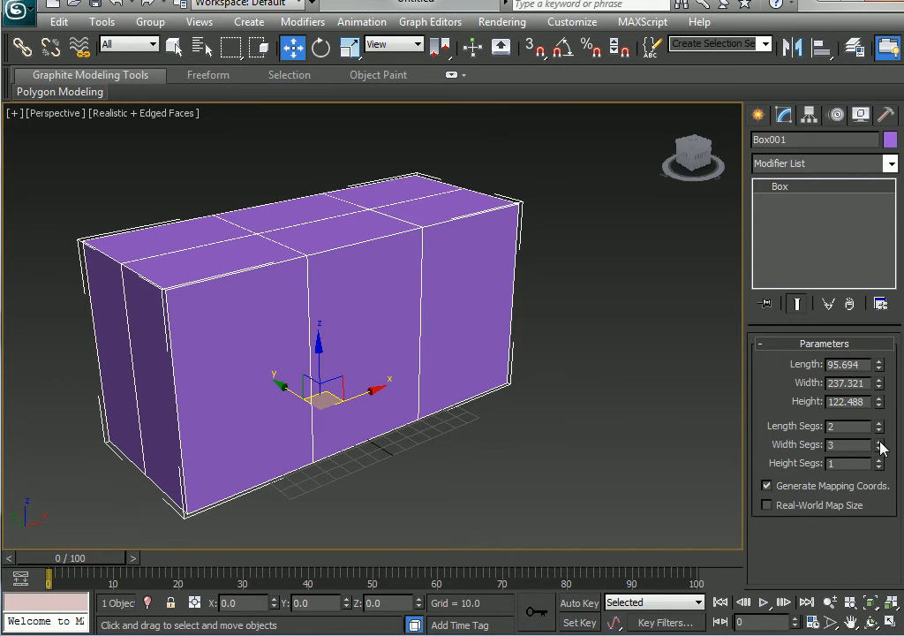
pyautogui.click(879, 442)
pyautogui.click(879, 460)
pyautogui.click(879, 460)
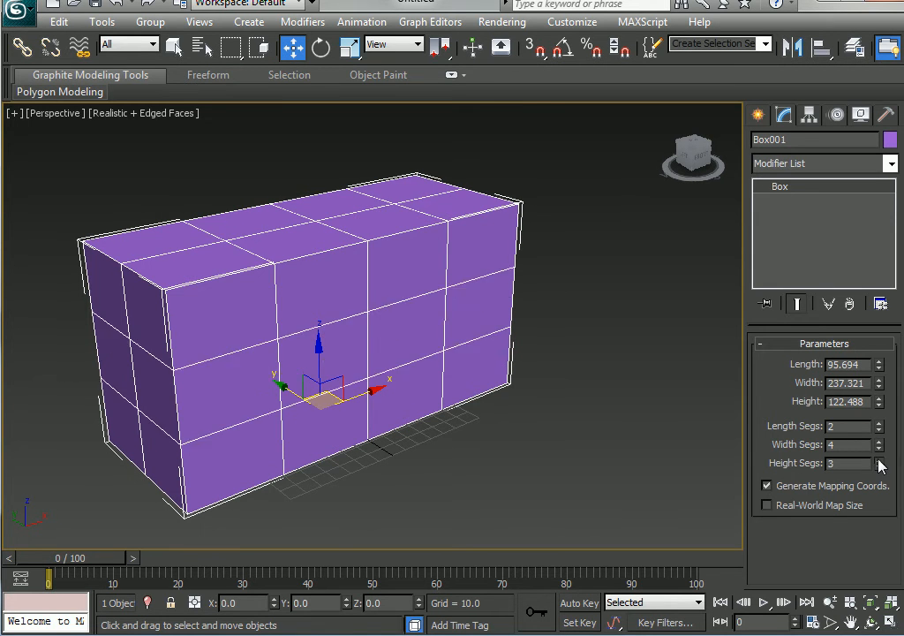
pyautogui.click(879, 460)
pyautogui.keyDown('alt'); pyautogui.moveTo(436, 356); pyautogui.dragTo(419, 323, button='middle'); pyautogui.keyUp('alt')
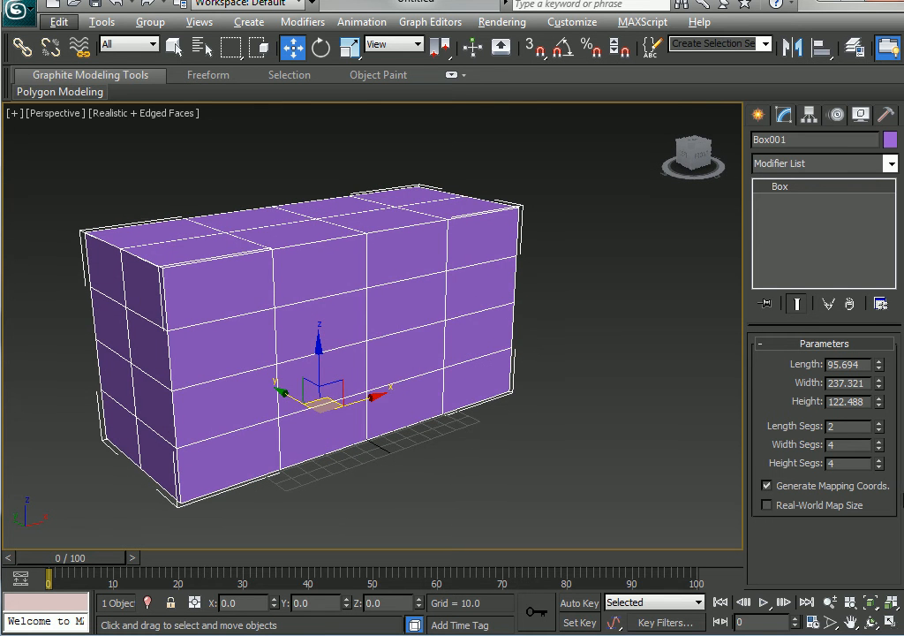
pyautogui.click(879, 467)
# Convert the segmented box to an Editable Poly
pyautogui.rightClick(383, 258)
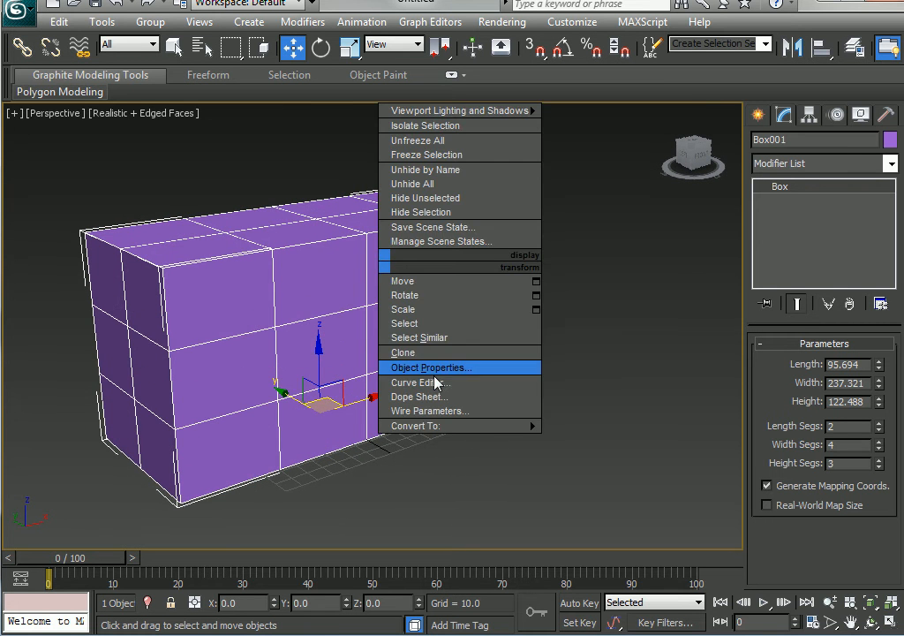
pyautogui.moveTo(431, 426)
pyautogui.click(575, 440)
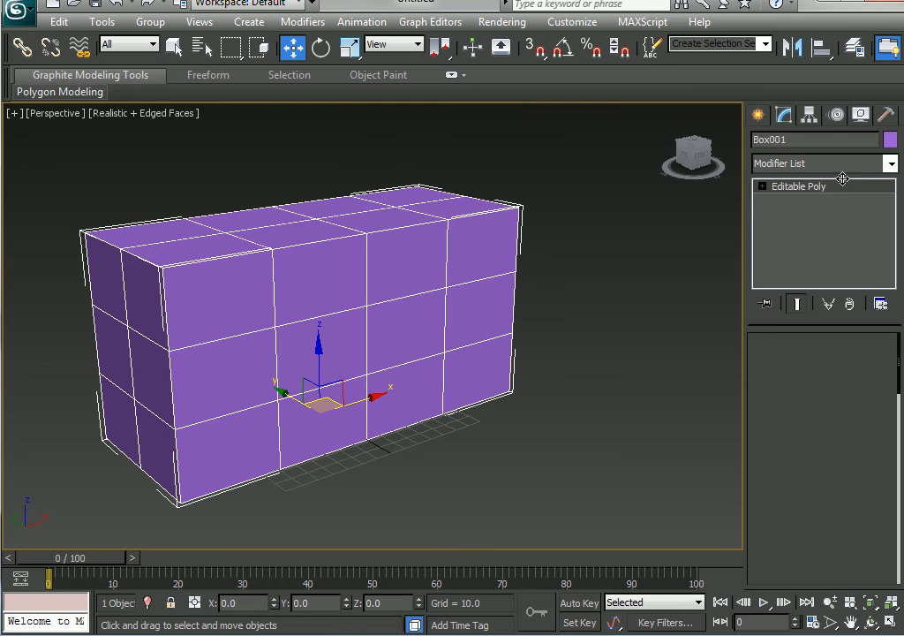
# Change the object's color to medium blue and rename it ControlPanel
pyautogui.click(890, 141)
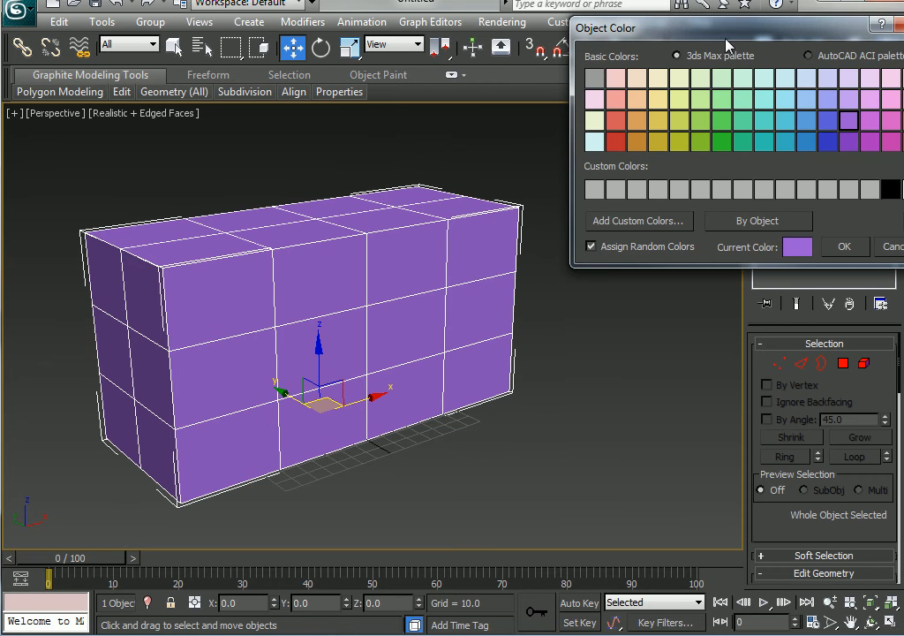
pyautogui.moveTo(635, 24); pyautogui.dragTo(474, 107)
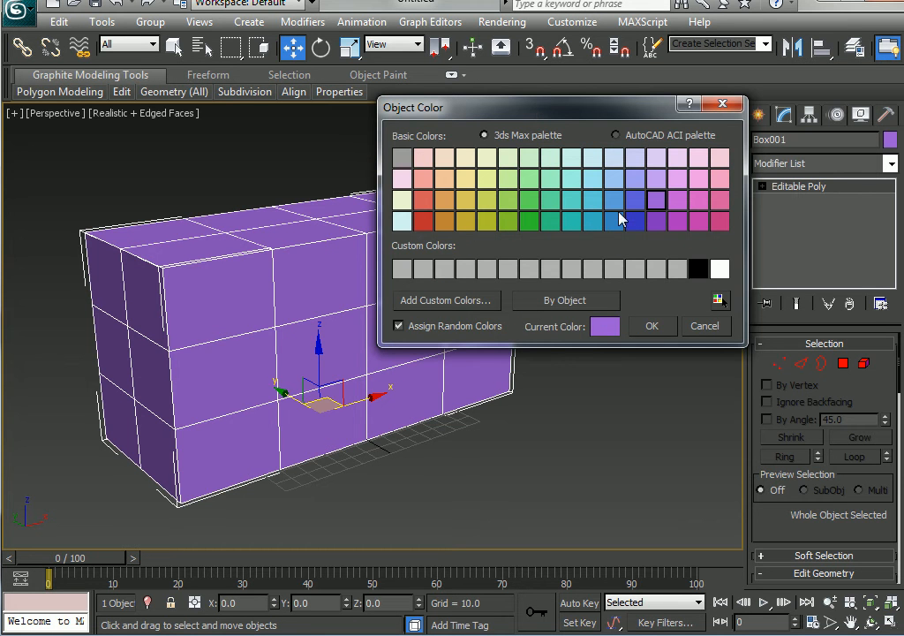
pyautogui.click(615, 218)
pyautogui.click(652, 326)
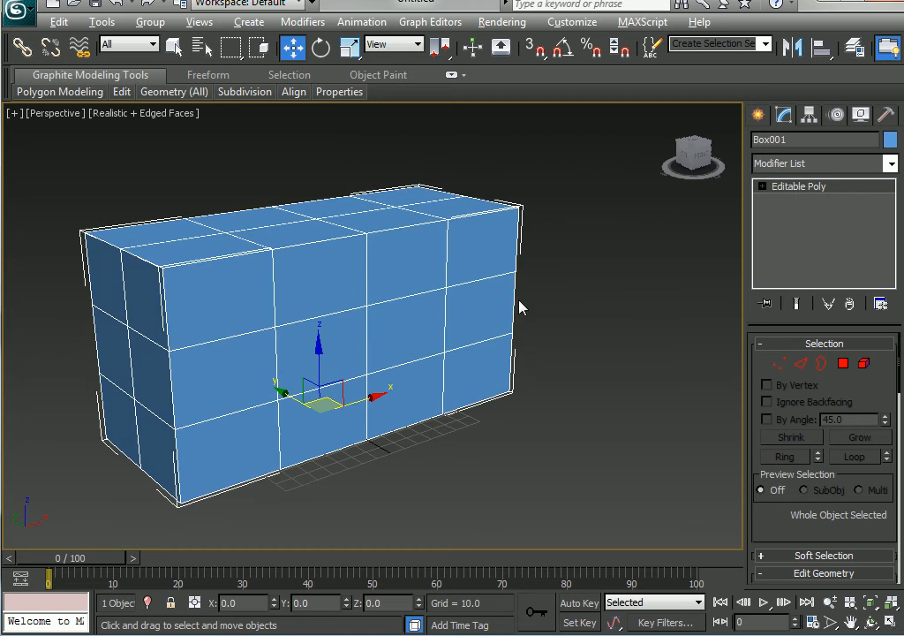
pyautogui.keyDown('alt'); pyautogui.moveTo(521, 306); pyautogui.dragTo(552, 291, button='middle'); pyautogui.keyUp('alt')
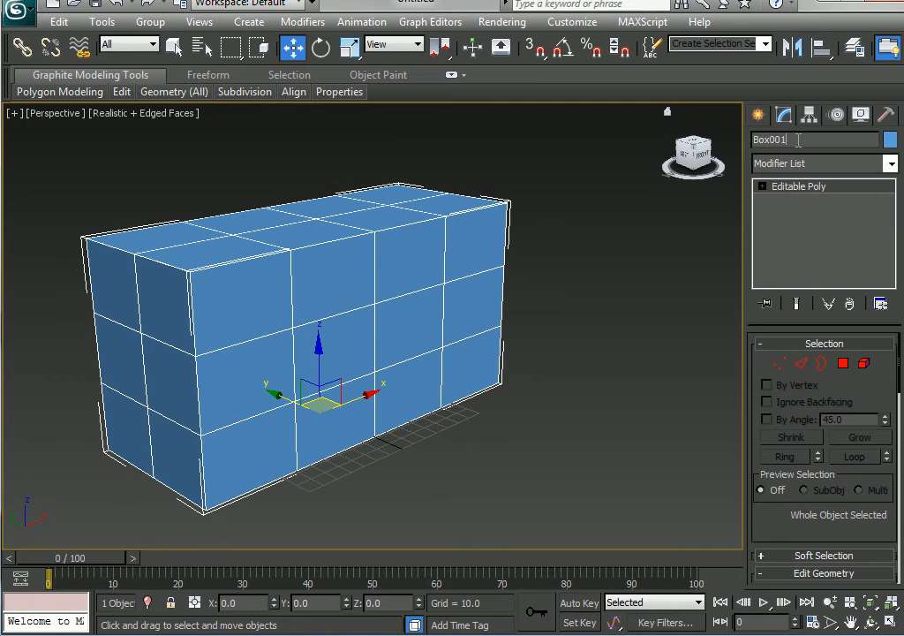
pyautogui.write('ControlPanel')
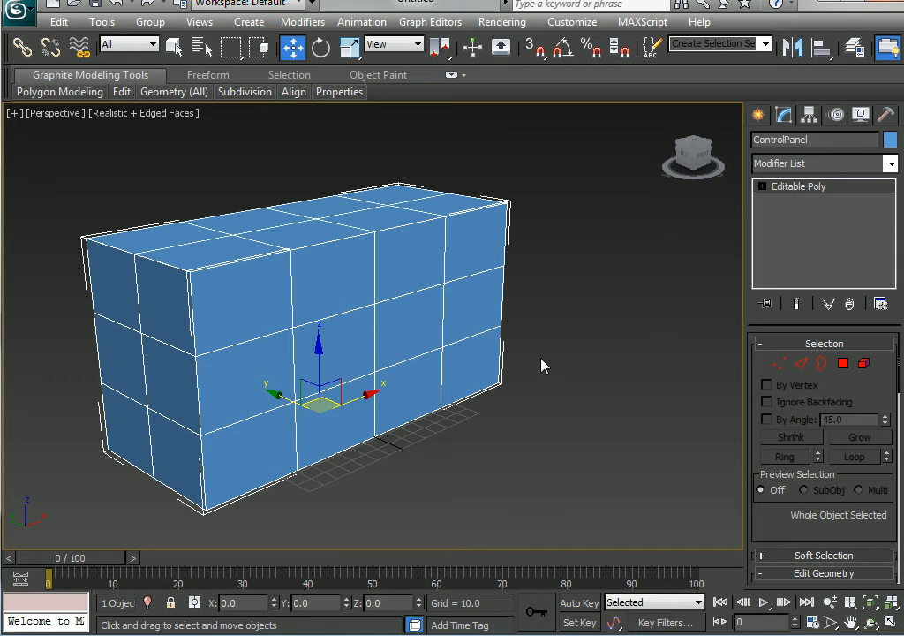
# Delete the four middle polygons in the front face's lower two rows and the two adjoining underside polygons, and hide the grid
pyautogui.click(844, 363)
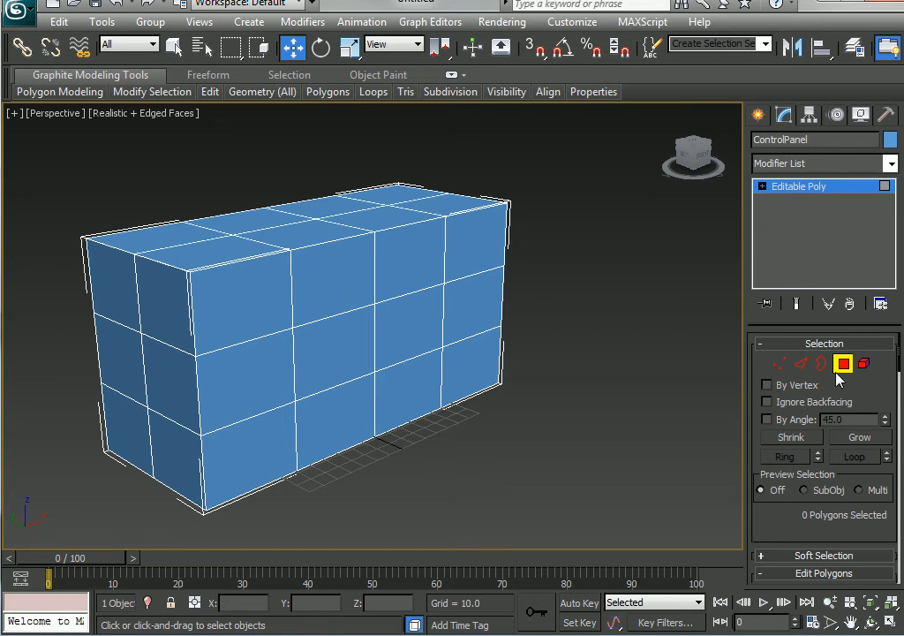
pyautogui.click(366, 362)
pyautogui.keyDown('ctrl'); pyautogui.click(405, 355); pyautogui.keyUp('ctrl')
pyautogui.keyDown('ctrl'); pyautogui.click(405, 388); pyautogui.keyUp('ctrl')
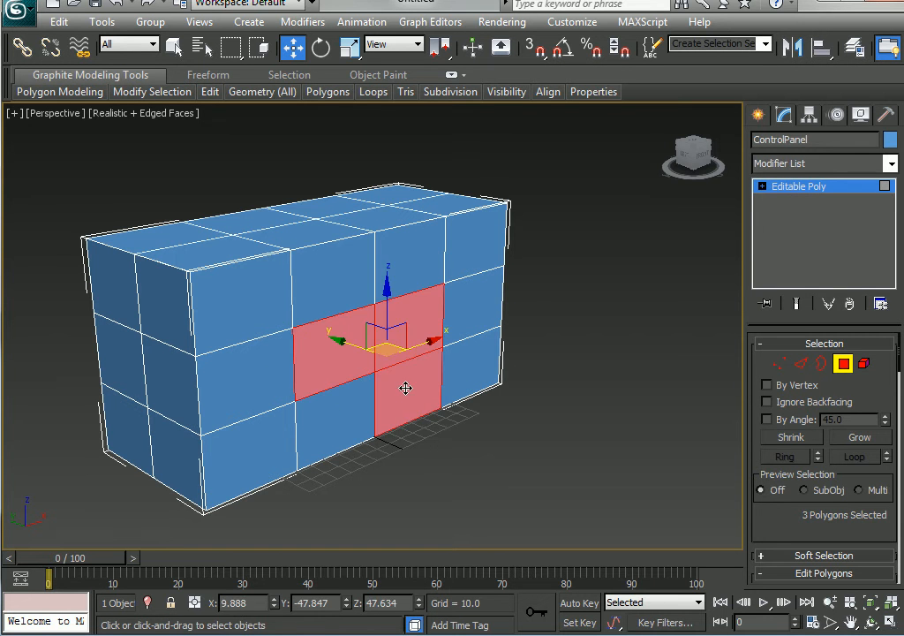
pyautogui.keyDown('ctrl'); pyautogui.click(347, 410); pyautogui.keyUp('ctrl')
pyautogui.keyDown('alt'); pyautogui.moveTo(434, 459); pyautogui.dragTo(446, 348, button='middle'); pyautogui.keyUp('alt')
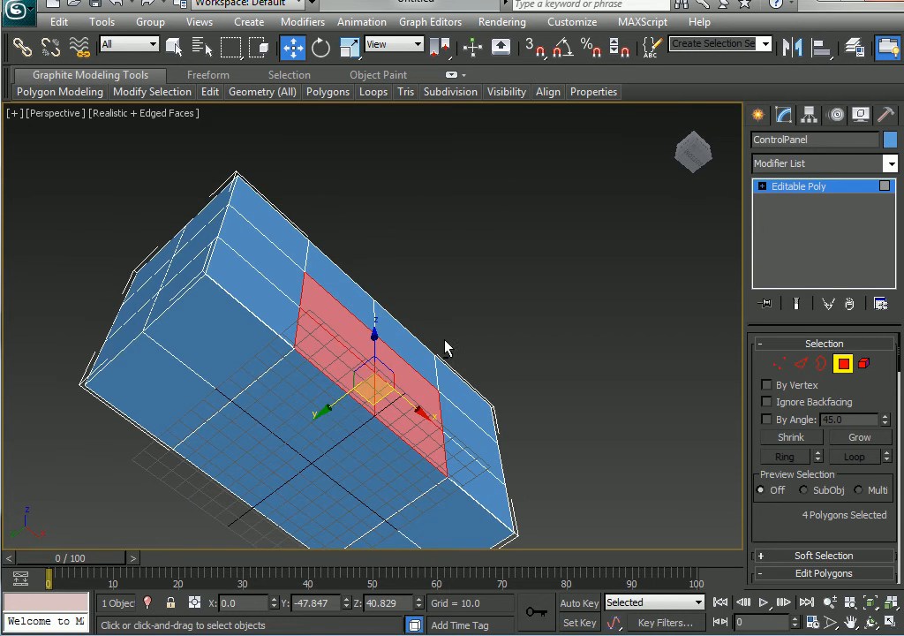
pyautogui.keyDown('ctrl'); pyautogui.click(332, 421); pyautogui.keyUp('ctrl')
pyautogui.keyDown('ctrl'); pyautogui.click(386, 453); pyautogui.keyUp('ctrl')
pyautogui.press('Delete')
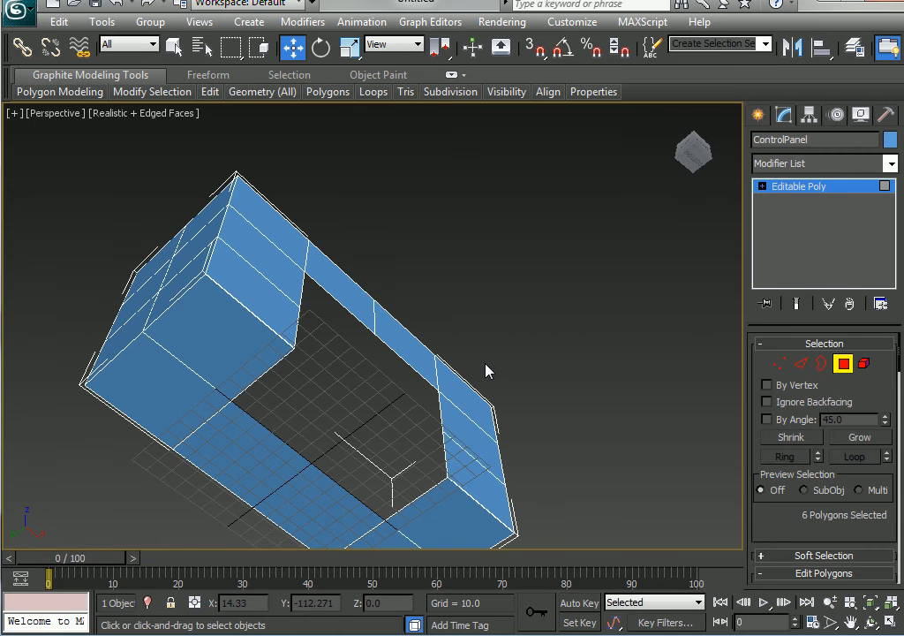
pyautogui.press('g')
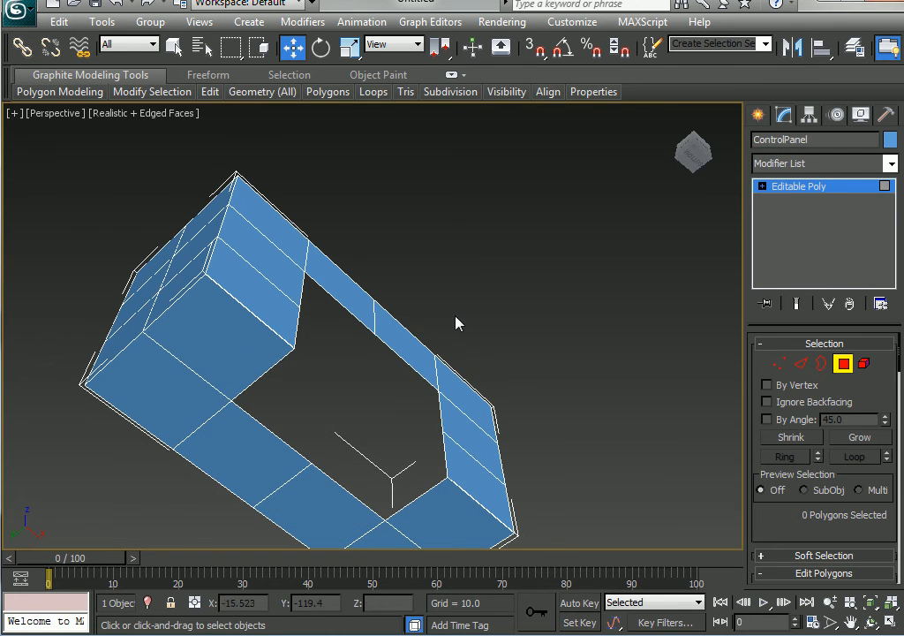
# Extend the four bottom edges around the opening straight up to a Z of about 46.5, forming the recess's inner walls
pyautogui.keyDown('alt'); pyautogui.moveTo(458, 321); pyautogui.dragTo(419, 405, button='middle'); pyautogui.keyUp('alt')
pyautogui.scroll(8, 418, 405)
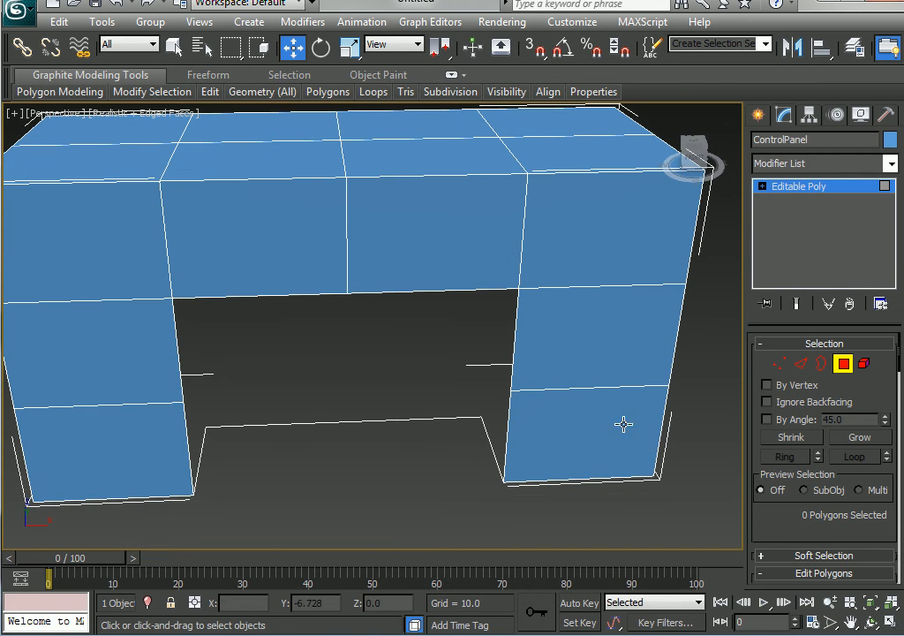
pyautogui.press('2')
pyautogui.click(486, 434)
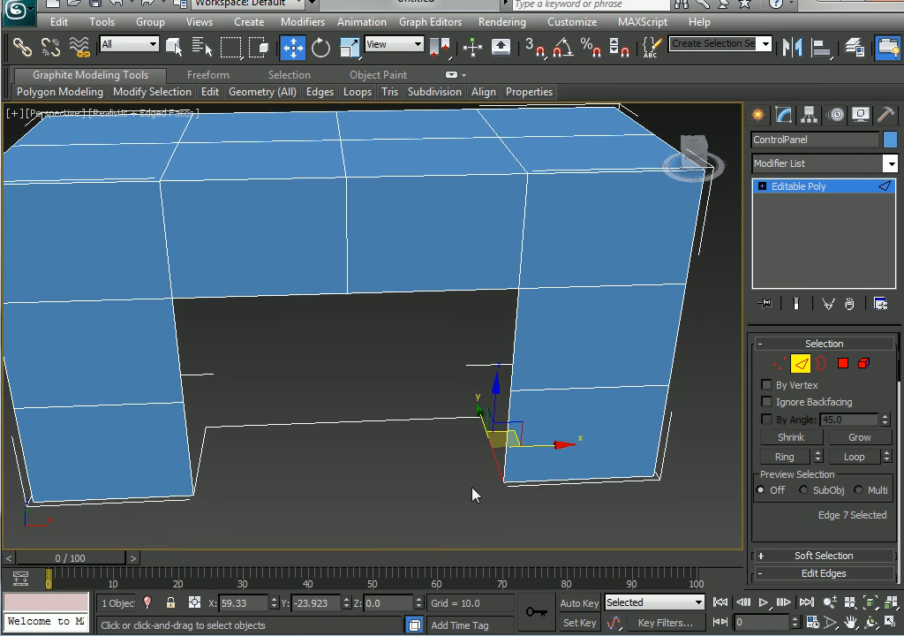
pyautogui.keyDown('ctrl'); pyautogui.click(434, 419); pyautogui.keyUp('ctrl')
pyautogui.keyDown('ctrl'); pyautogui.click(314, 422); pyautogui.keyUp('ctrl')
pyautogui.keyDown('ctrl'); pyautogui.click(204, 448); pyautogui.keyUp('ctrl')
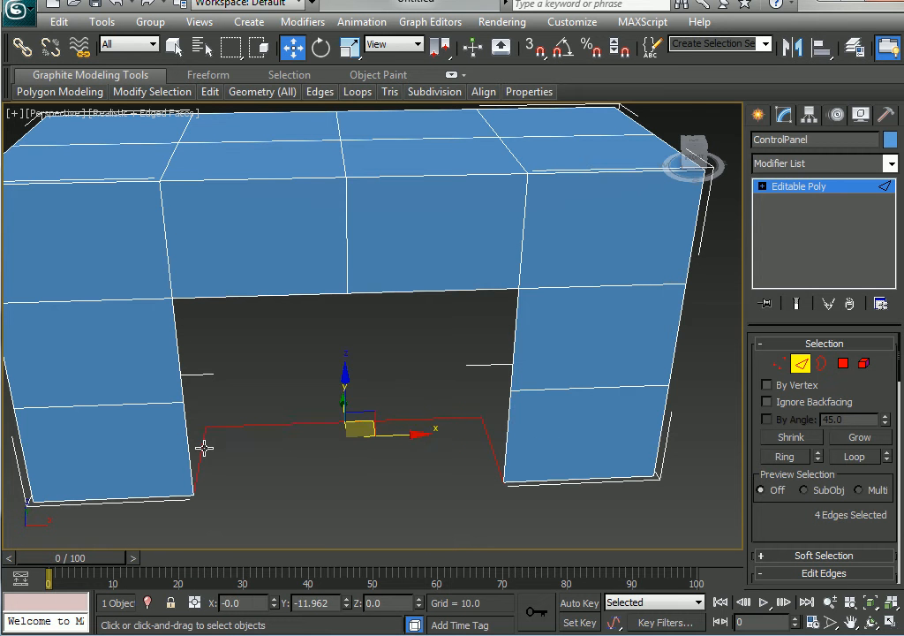
pyautogui.keyDown('alt'); pyautogui.moveTo(362, 521); pyautogui.dragTo(411, 486, button='middle'); pyautogui.keyUp('alt')
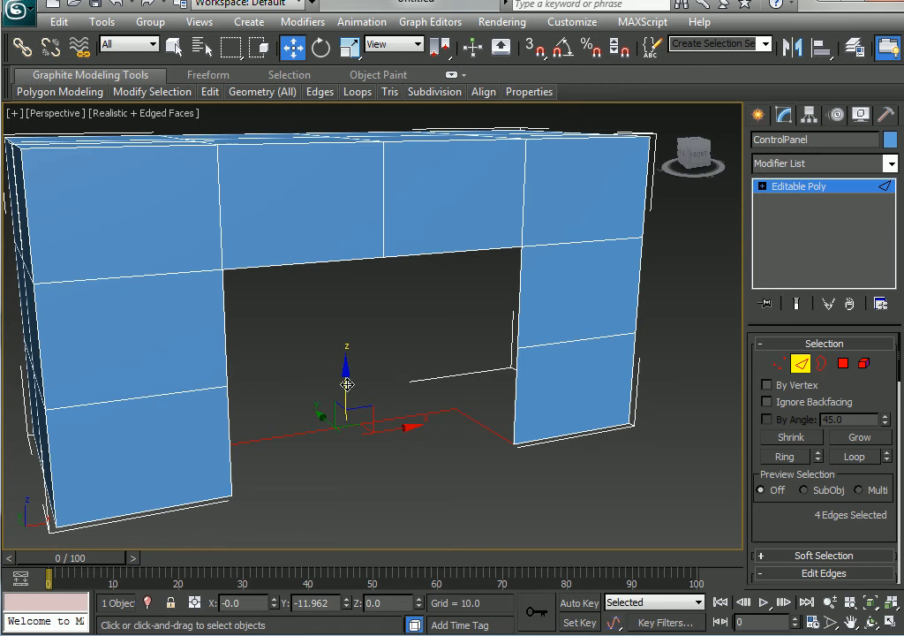
pyautogui.keyDown('shift'); pyautogui.moveTo(345, 379); pyautogui.dragTo(347, 271); pyautogui.keyUp('shift')
pyautogui.scroll(3, 436, 374)
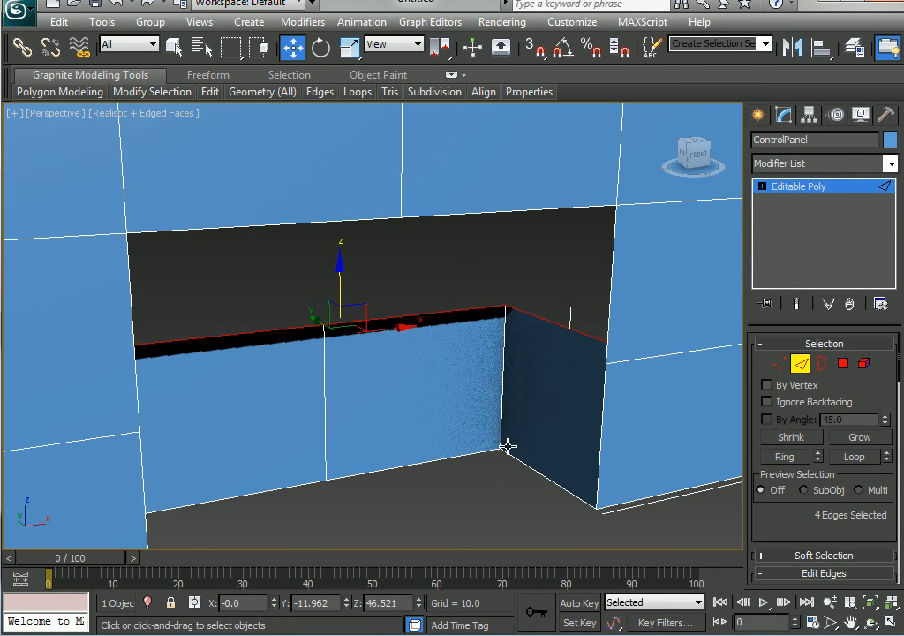
pyautogui.moveTo(508, 446); pyautogui.dragTo(536, 439, button='middle')
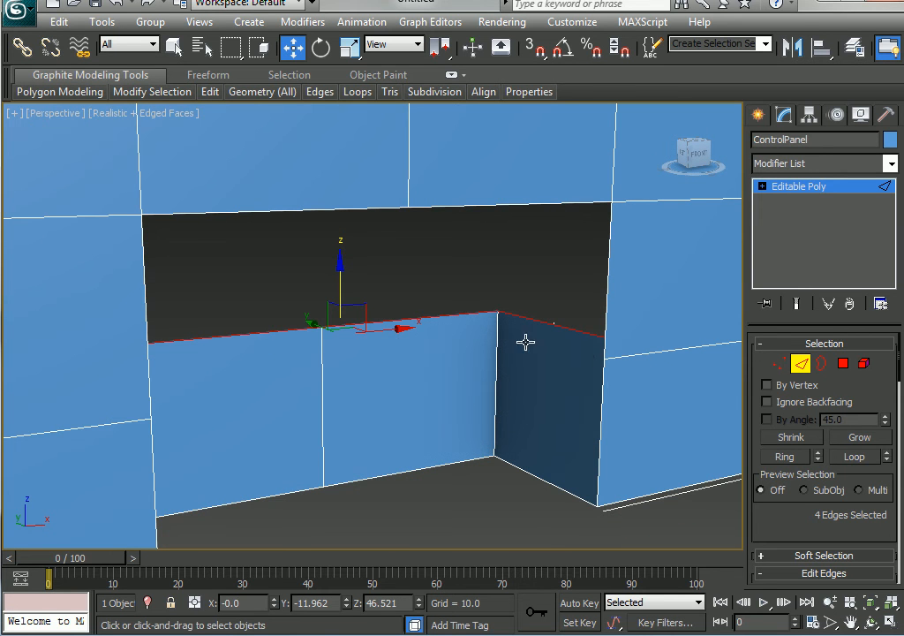
pyautogui.keyDown('alt'); pyautogui.moveTo(618, 389); pyautogui.dragTo(231, 397, button='middle'); pyautogui.keyUp('alt')
pyautogui.press('alt')
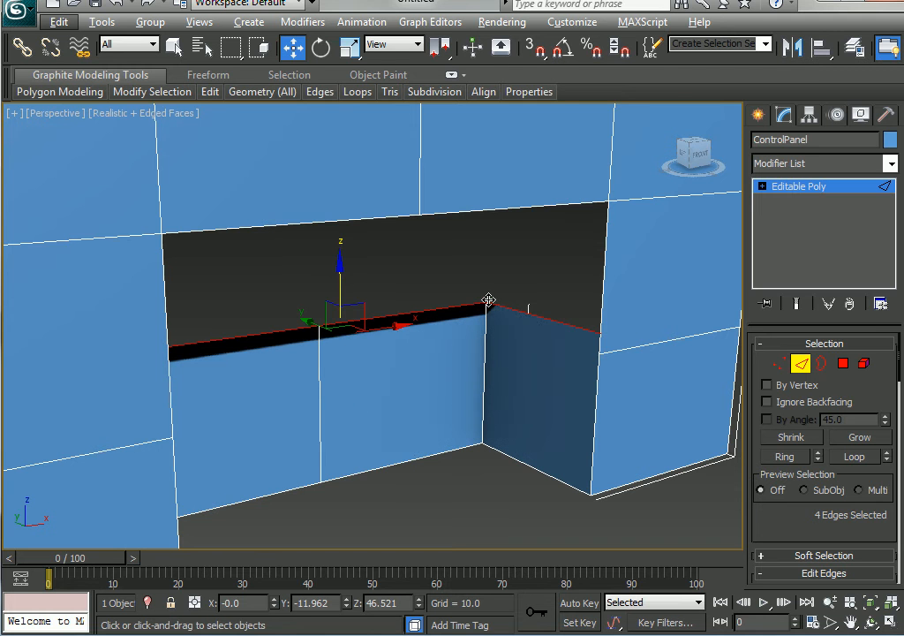
# Switch to vertex editing and turn on 3D snapping, with Vertex as the only active snap type
pyautogui.click(780, 366)
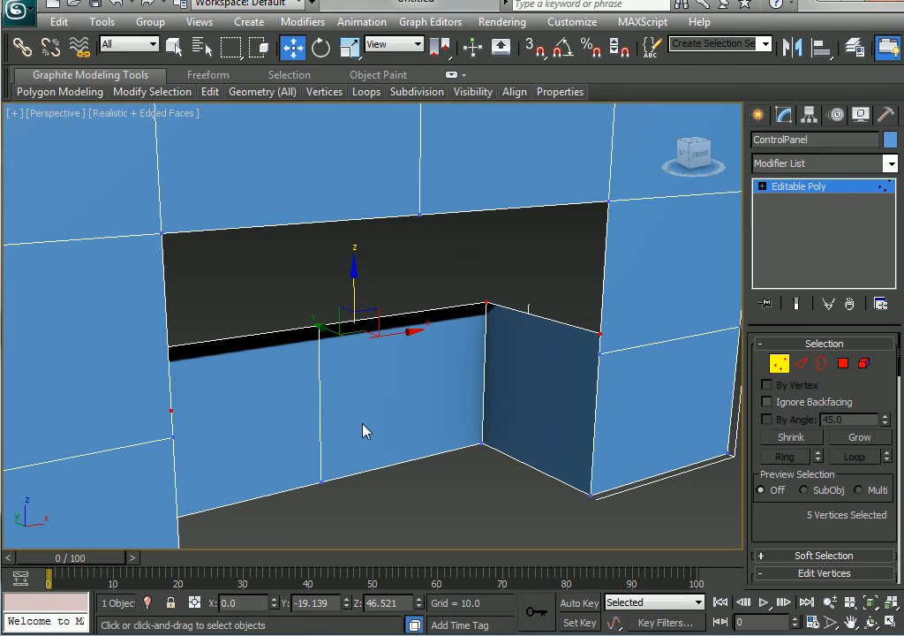
pyautogui.moveTo(367, 431)
pyautogui.keyDown('alt'); pyautogui.mouseDown(button='middle')
pyautogui.moveTo(366, 439)
pyautogui.moveTo(313, 436)
pyautogui.moveTo(374, 436)
pyautogui.moveTo(376, 428)
pyautogui.mouseUp(button='middle'); pyautogui.keyUp('alt')
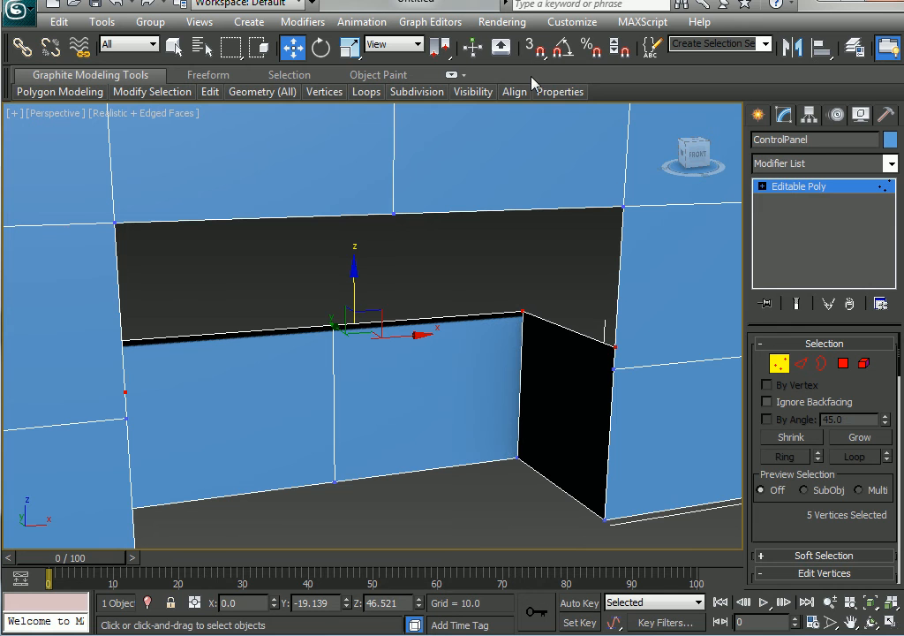
pyautogui.click(536, 50)
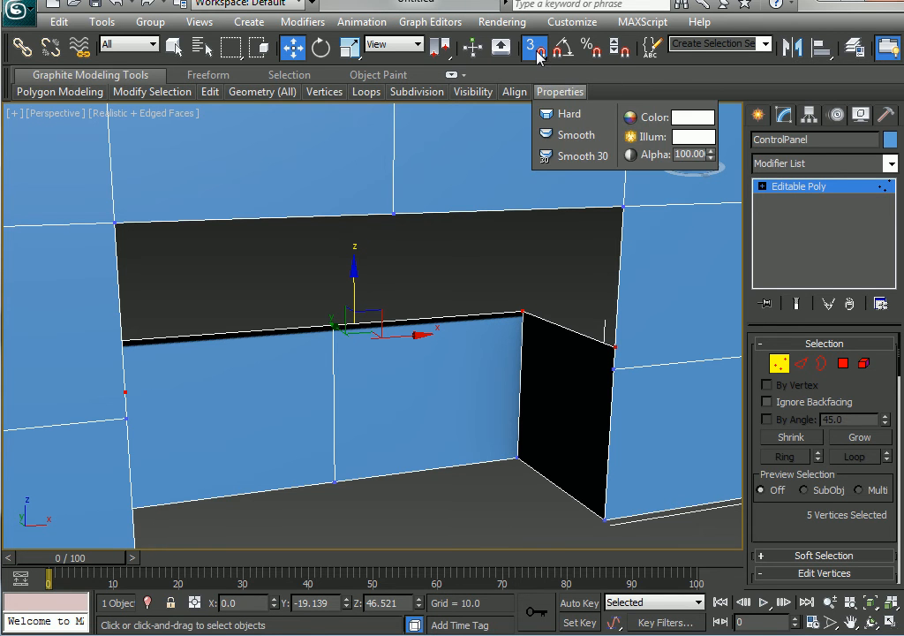
pyautogui.rightClick(536, 51)
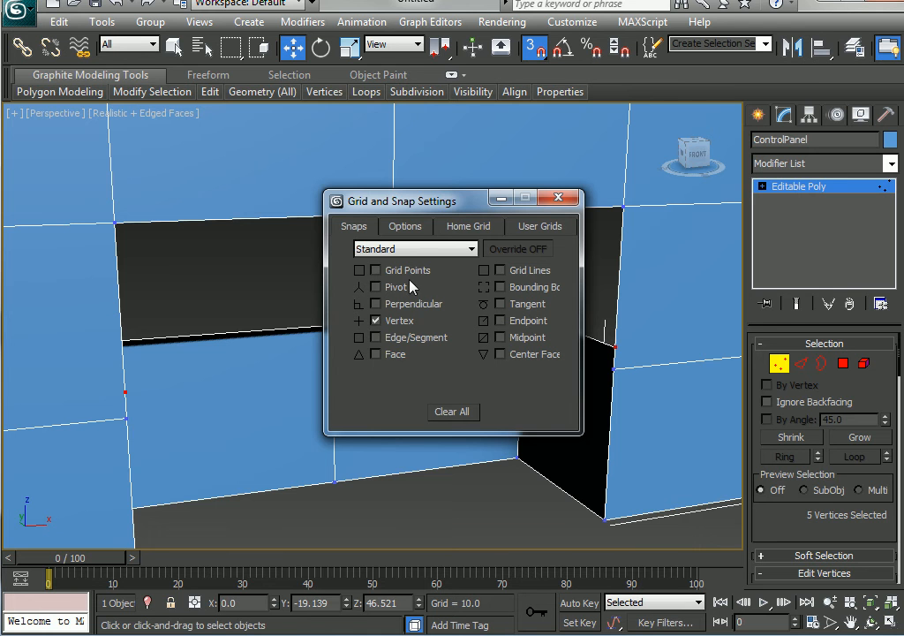
pyautogui.click(375, 320)
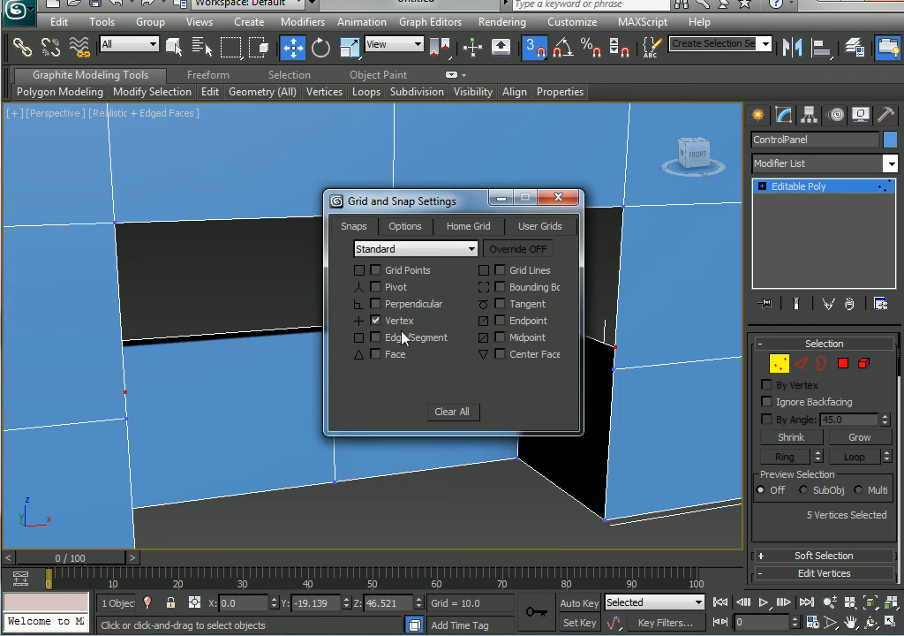
pyautogui.click(560, 197)
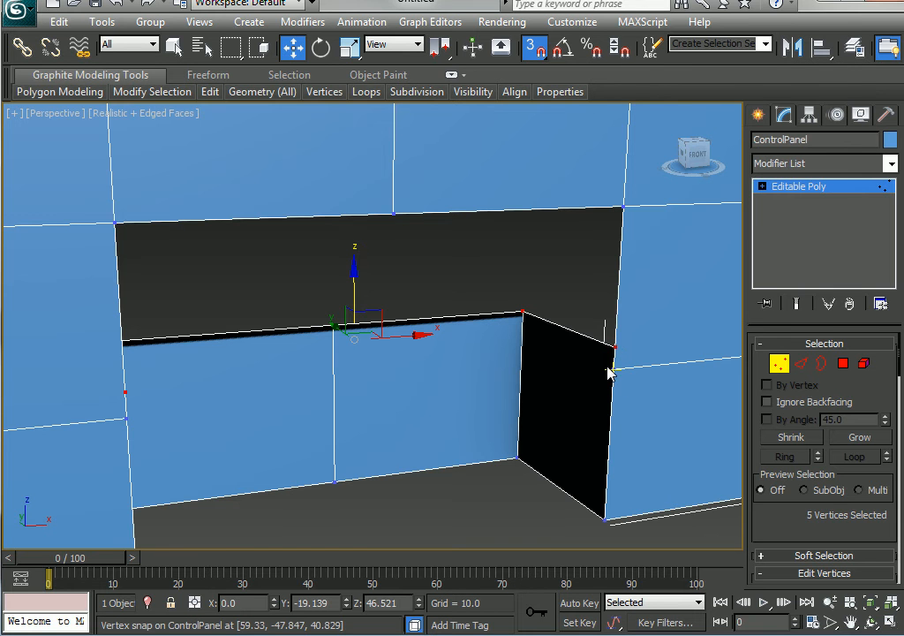
# Snap the five top vertices of the recess walls down to the adjacent front grid vertex at Z 40.829, and turn snapping off
pyautogui.press('e')
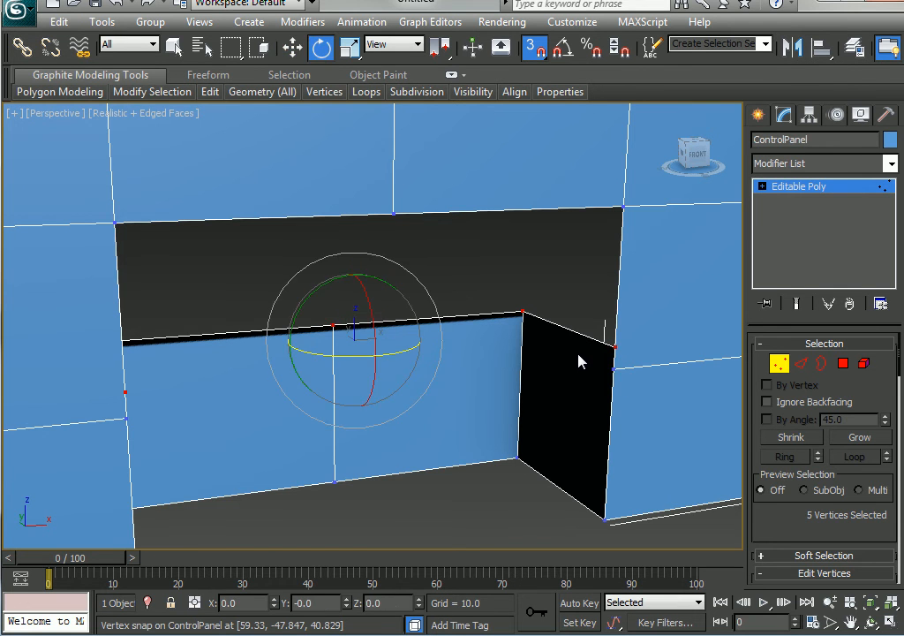
pyautogui.press('w')
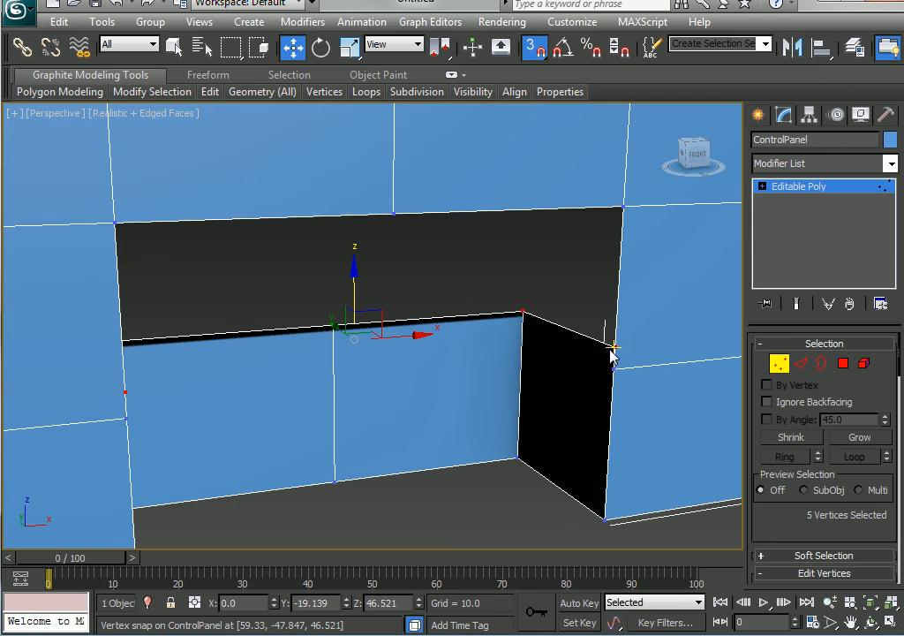
pyautogui.moveTo(614, 347); pyautogui.dragTo(613, 369)
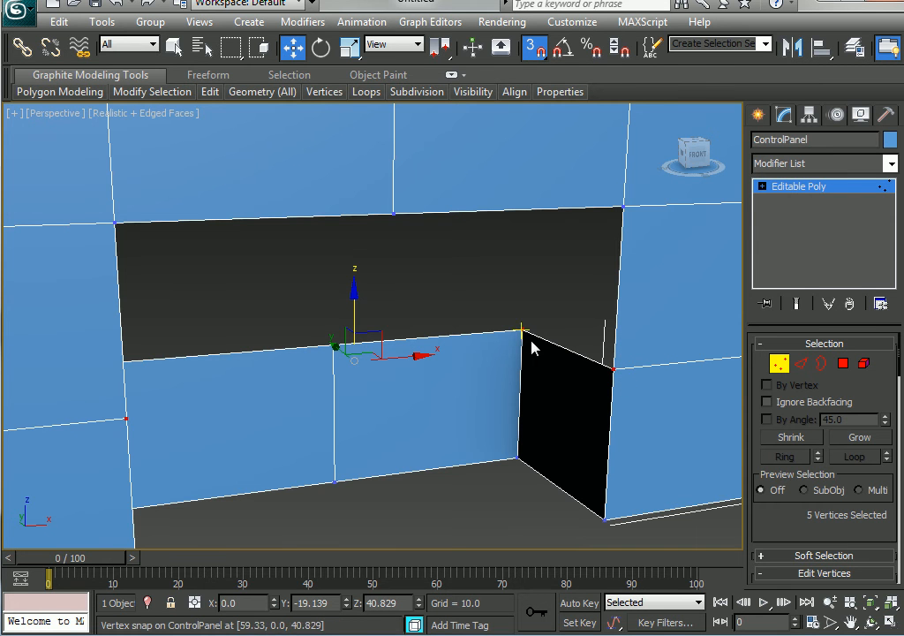
pyautogui.press('s')
# Weld the overlapping vertices at both front corners where the recess side walls meet the front face
pyautogui.keyDown('alt'); pyautogui.moveTo(563, 425); pyautogui.dragTo(608, 428, button='middle'); pyautogui.keyUp('alt')
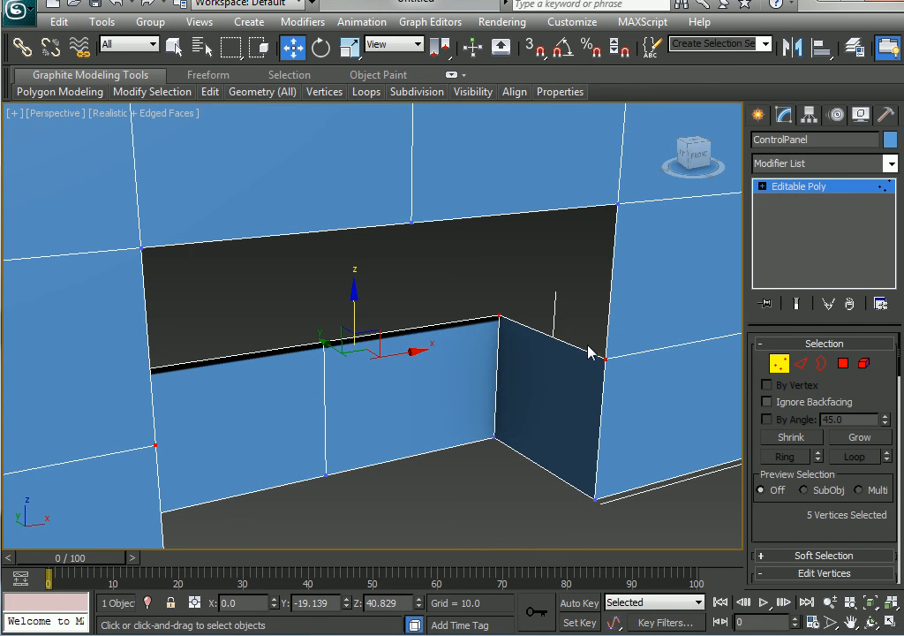
pyautogui.moveTo(598, 354); pyautogui.dragTo(636, 400)
pyautogui.keyDown('alt'); pyautogui.moveTo(636, 400); pyautogui.dragTo(606, 409, button='middle'); pyautogui.keyUp('alt')
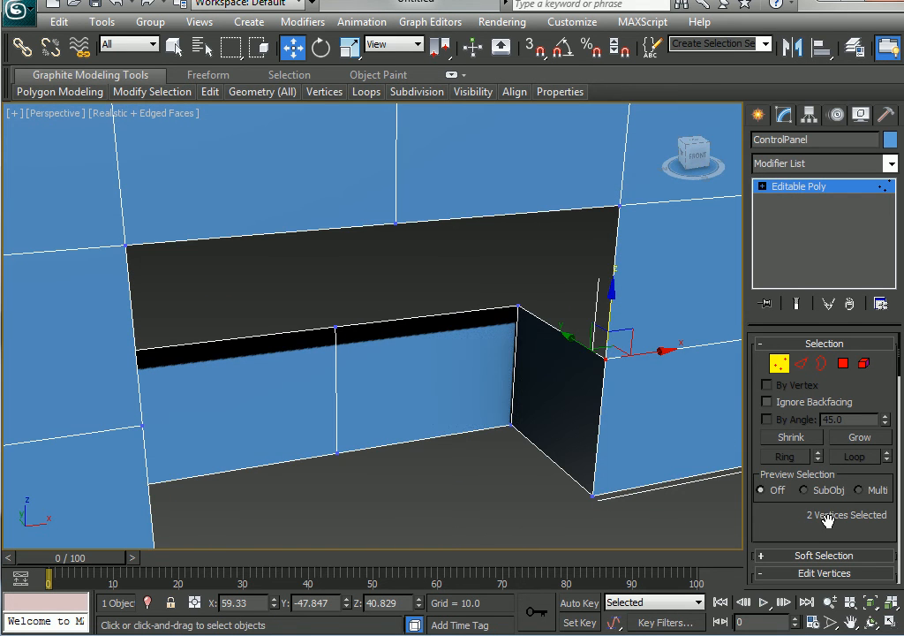
pyautogui.moveTo(838, 517); pyautogui.dragTo(828, 354)
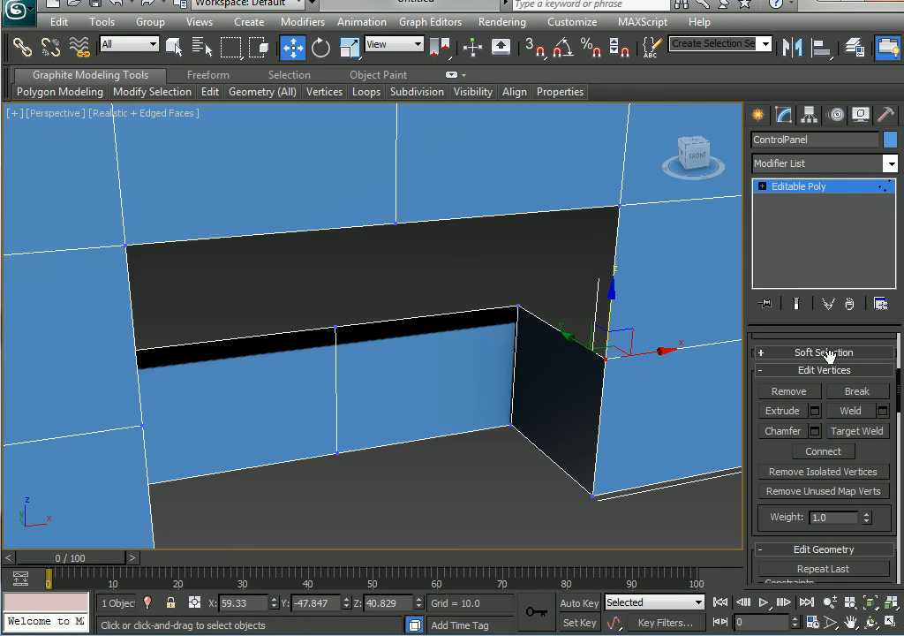
pyautogui.keyDown('alt'); pyautogui.moveTo(586, 383); pyautogui.dragTo(218, 323, button='middle'); pyautogui.keyUp('alt')
pyautogui.click(184, 324)
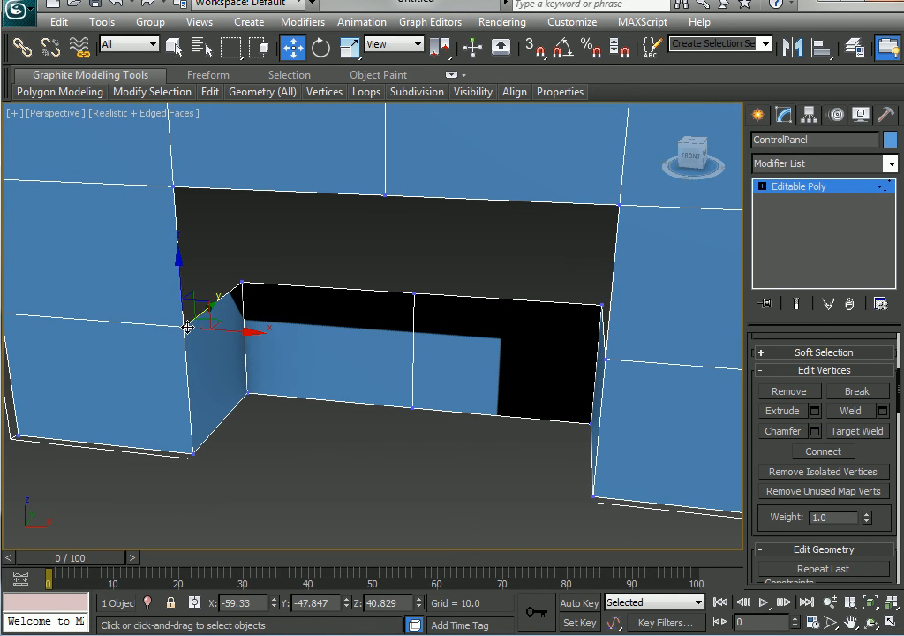
pyautogui.keyDown('alt'); pyautogui.moveTo(424, 403); pyautogui.dragTo(447, 349, button='middle'); pyautogui.keyUp('alt')
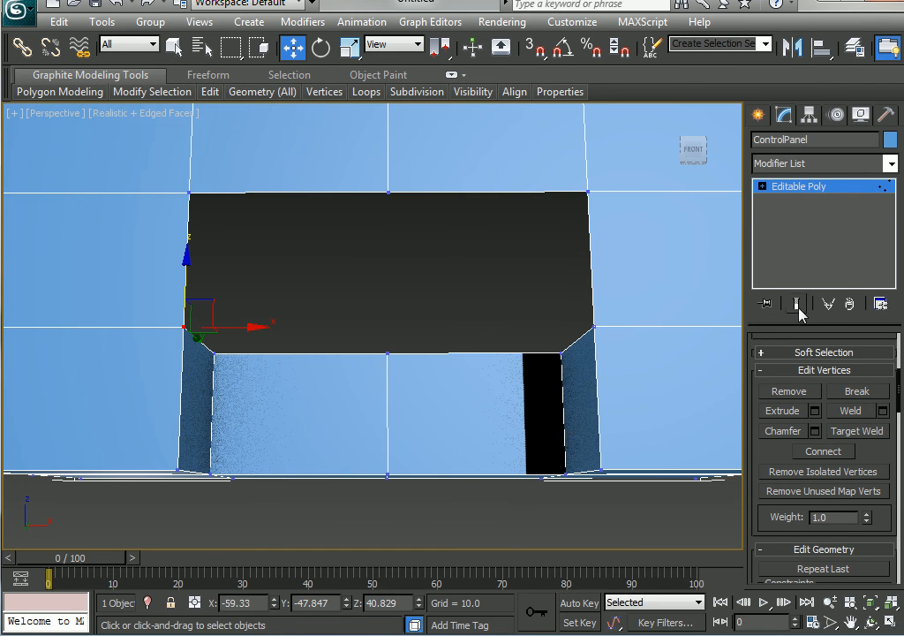
# Bridge the two top edges of the recess's back wall to the two upper edges of the front opening
pyautogui.press('2')
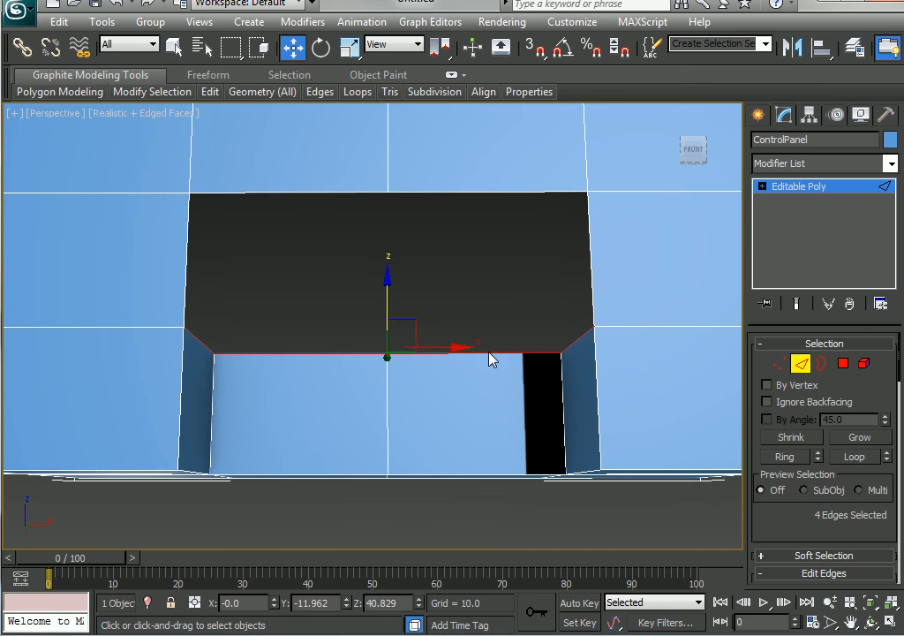
pyautogui.click(319, 192)
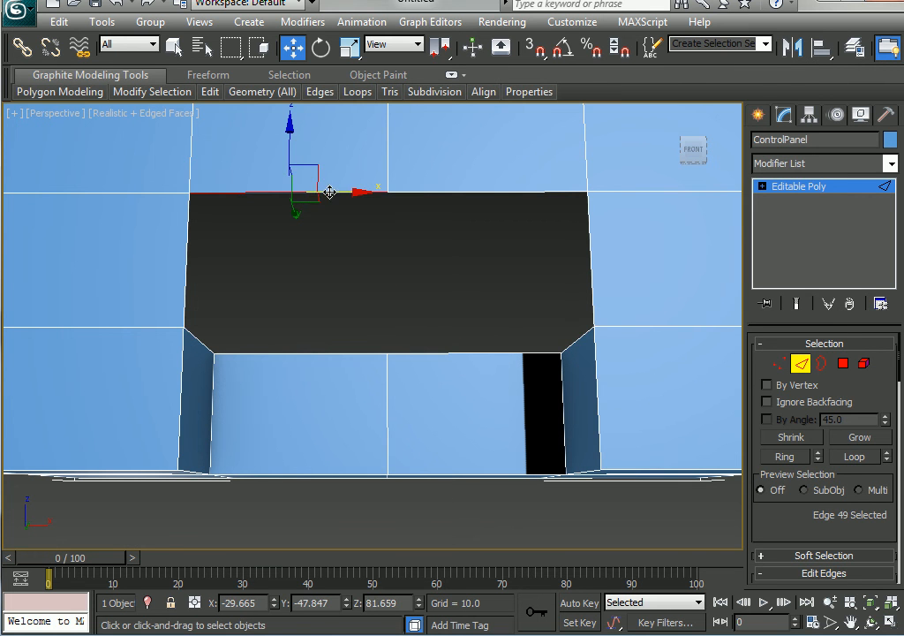
pyautogui.keyDown('ctrl'); pyautogui.click(323, 354); pyautogui.keyUp('ctrl')
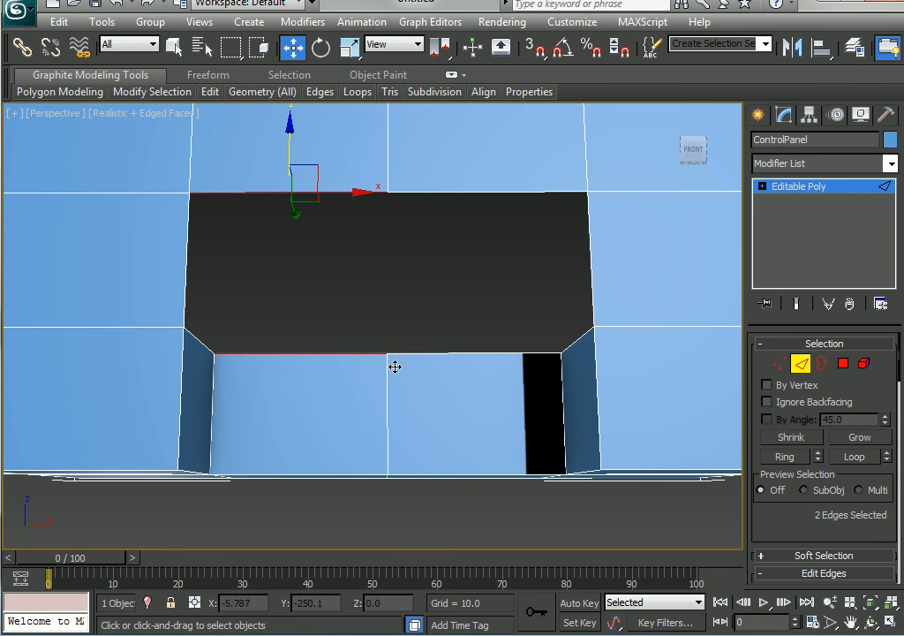
pyautogui.keyDown('ctrl'); pyautogui.click(445, 354); pyautogui.keyUp('ctrl')
pyautogui.keyDown('ctrl'); pyautogui.click(470, 192); pyautogui.keyUp('ctrl')
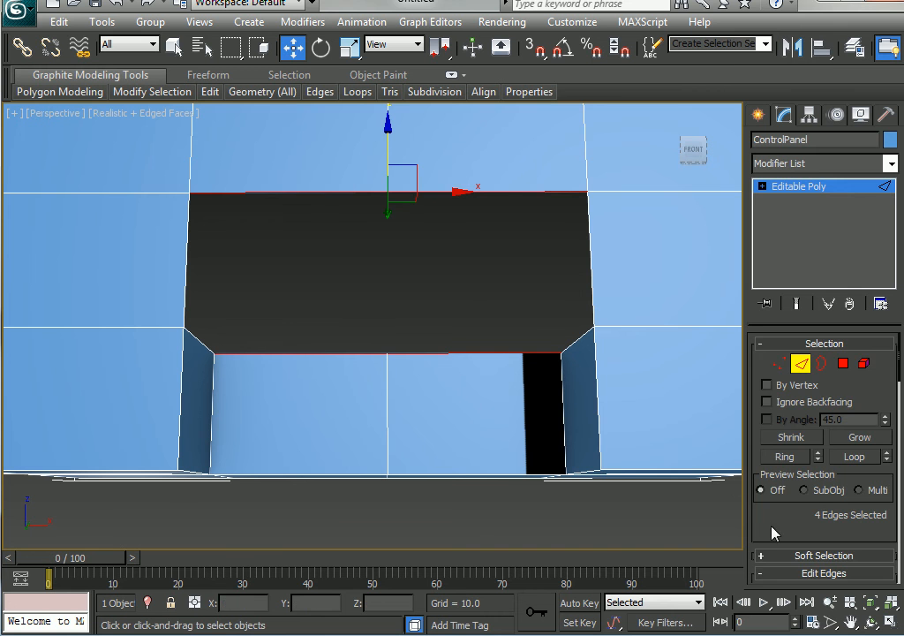
pyautogui.moveTo(774, 532); pyautogui.dragTo(791, 327)
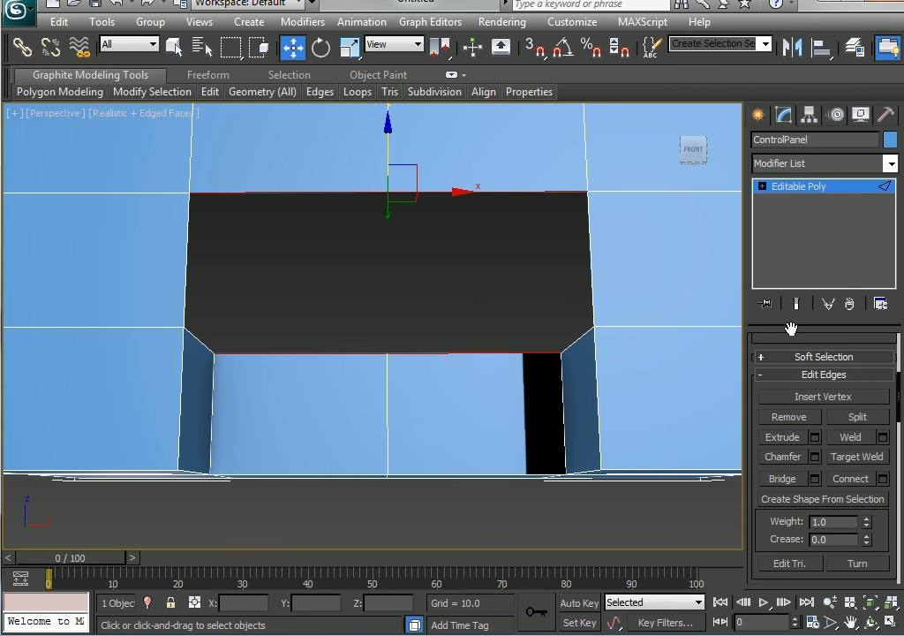
pyautogui.click(781, 479)
pyautogui.keyDown('alt'); pyautogui.moveTo(373, 323); pyautogui.dragTo(425, 364, button='middle'); pyautogui.keyUp('alt')
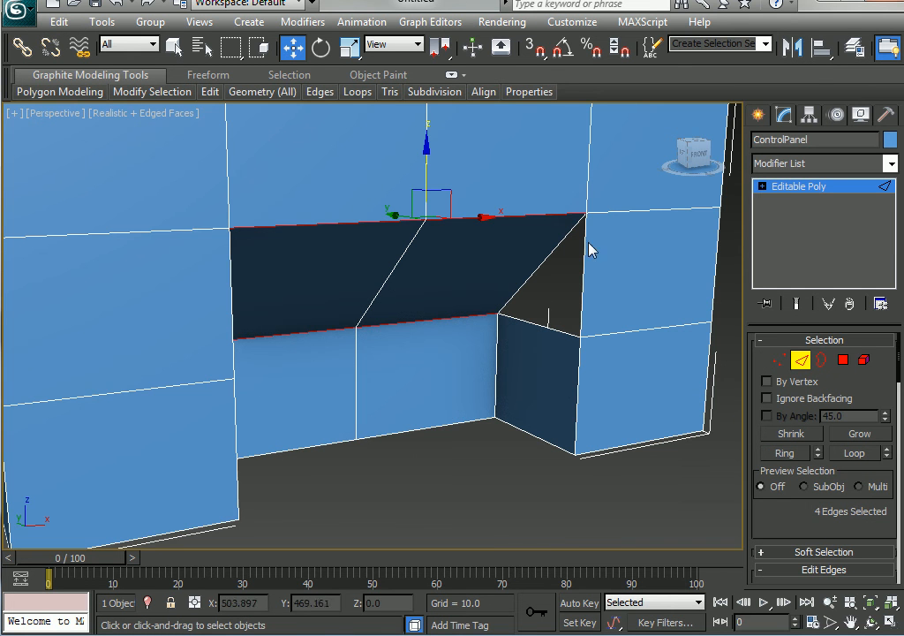
# Cap the open triangular border above the recess's right side wall
pyautogui.moveTo(586, 239); pyautogui.dragTo(650, 396, button='middle')
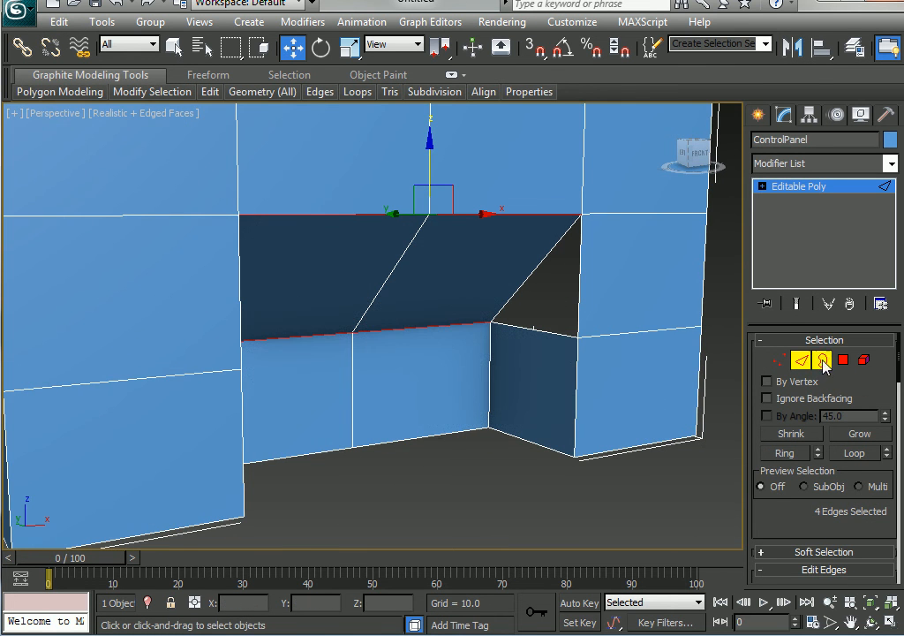
pyautogui.click(822, 360)
pyautogui.click(577, 281)
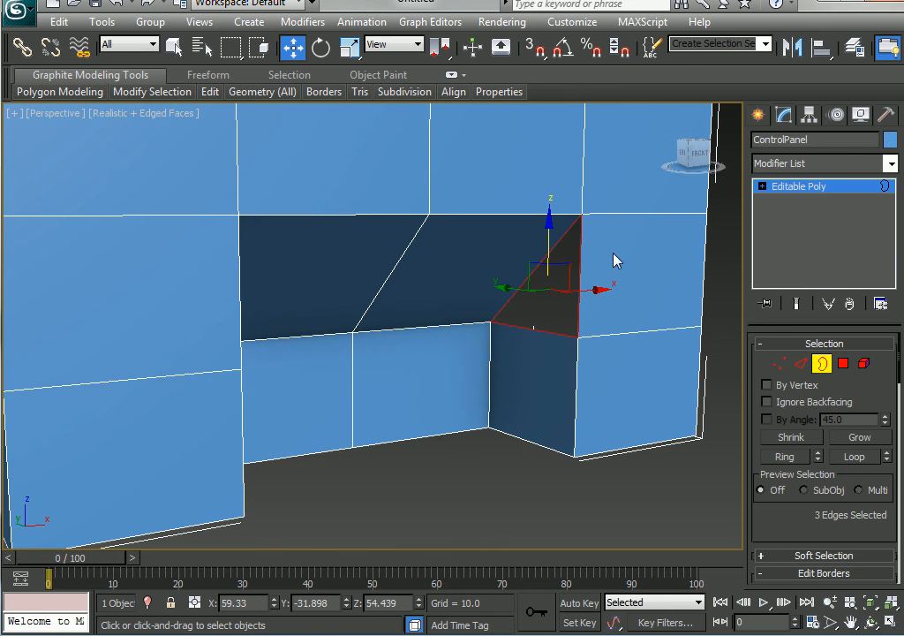
pyautogui.scroll(-5, 794, 523)
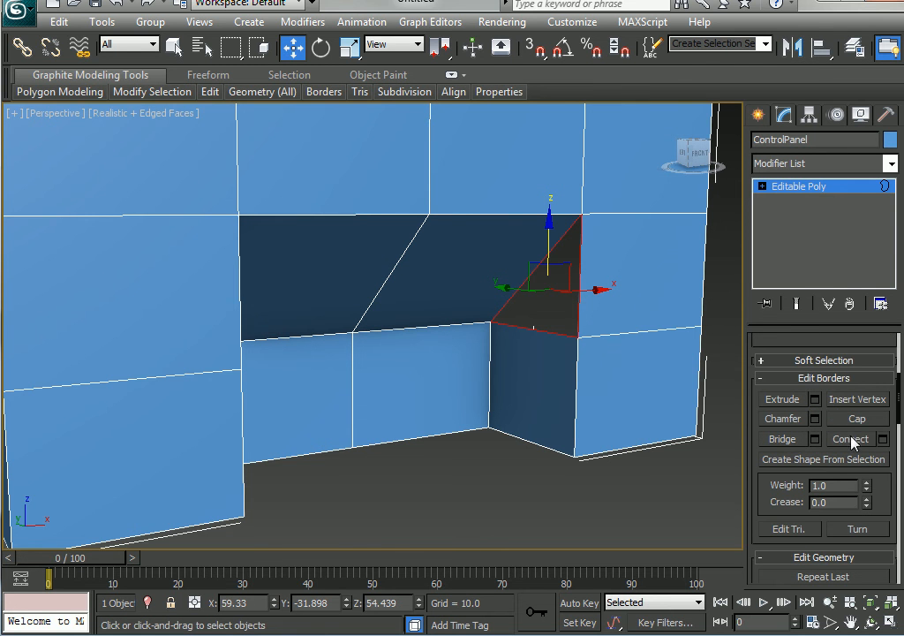
pyautogui.click(855, 420)
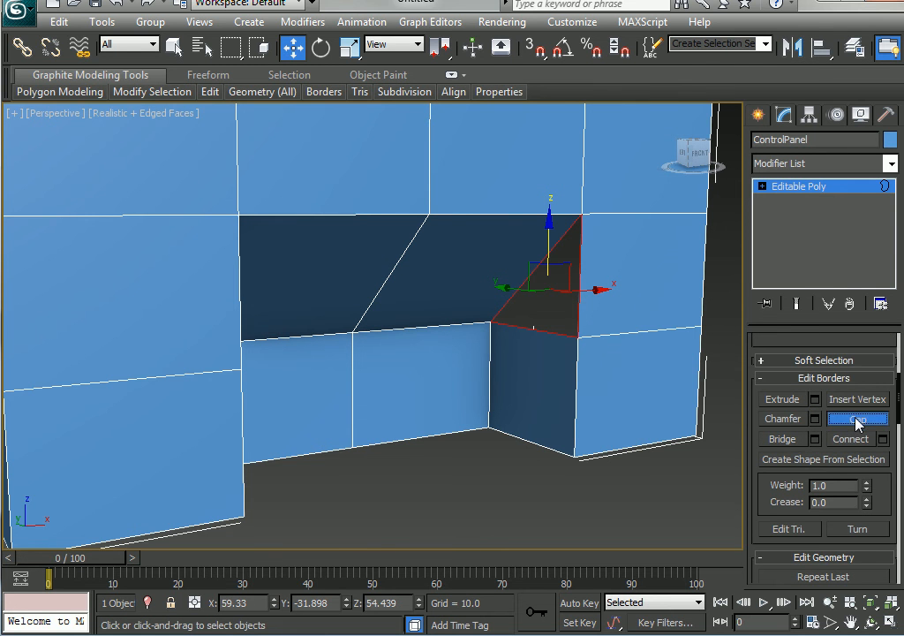
# Create a triangular polygon across the three corner vertices of the hole above the recess's left side wall
pyautogui.keyDown('alt'); pyautogui.moveTo(609, 384); pyautogui.dragTo(486, 424, button='middle'); pyautogui.keyUp('alt')
pyautogui.scroll(5, 490, 411)
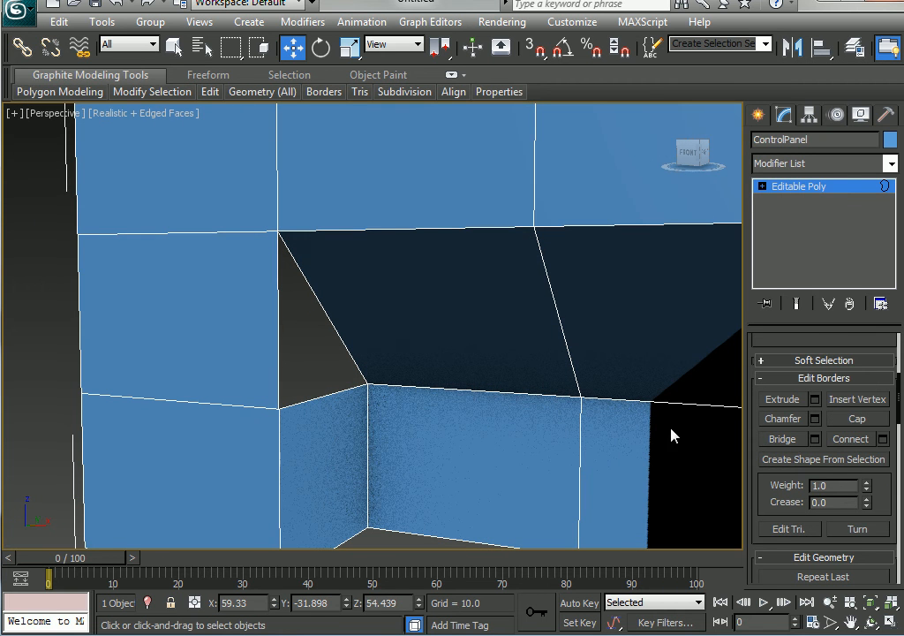
pyautogui.moveTo(783, 341); pyautogui.dragTo(791, 549)
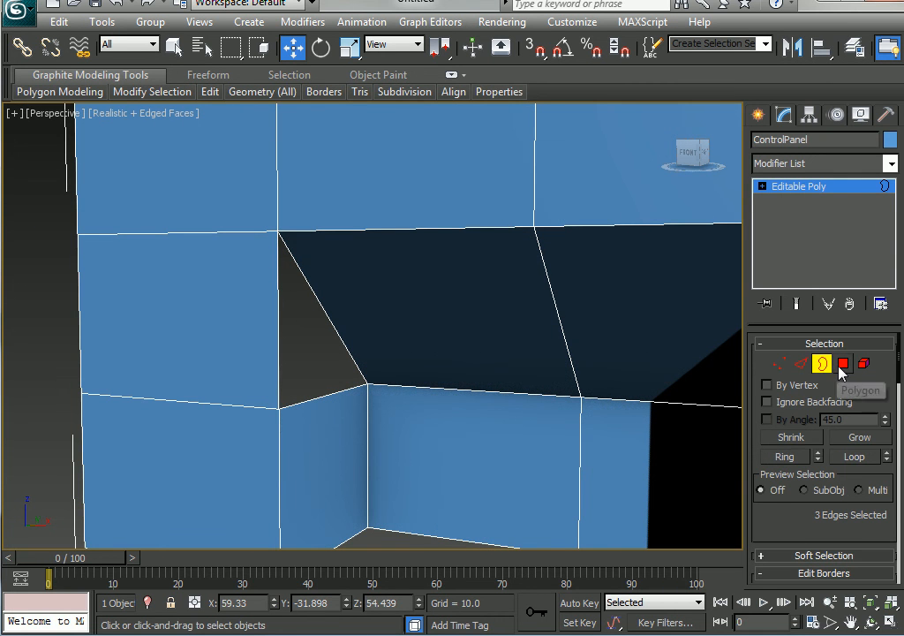
pyautogui.click(843, 364)
pyautogui.click(303, 370)
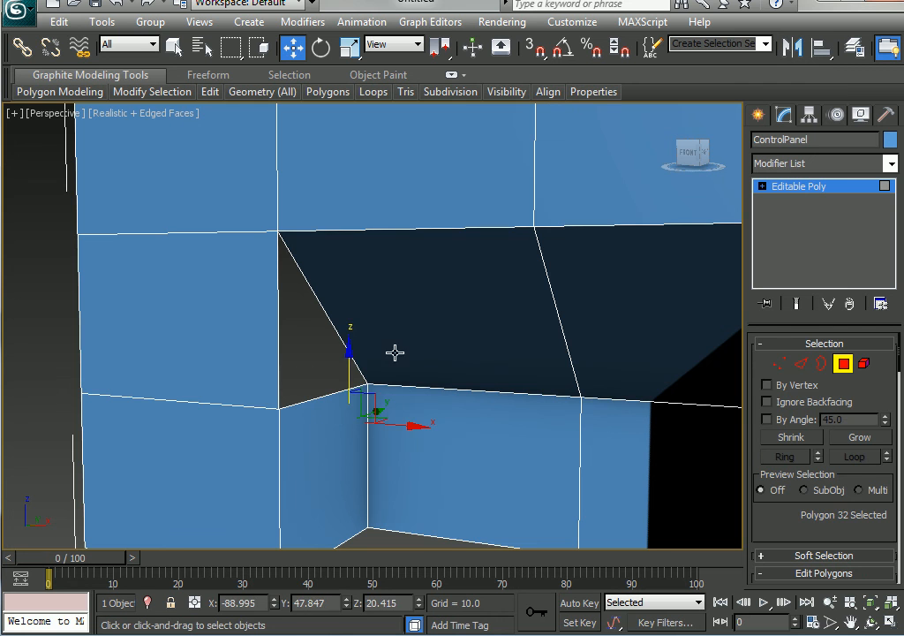
pyautogui.click(59, 343)
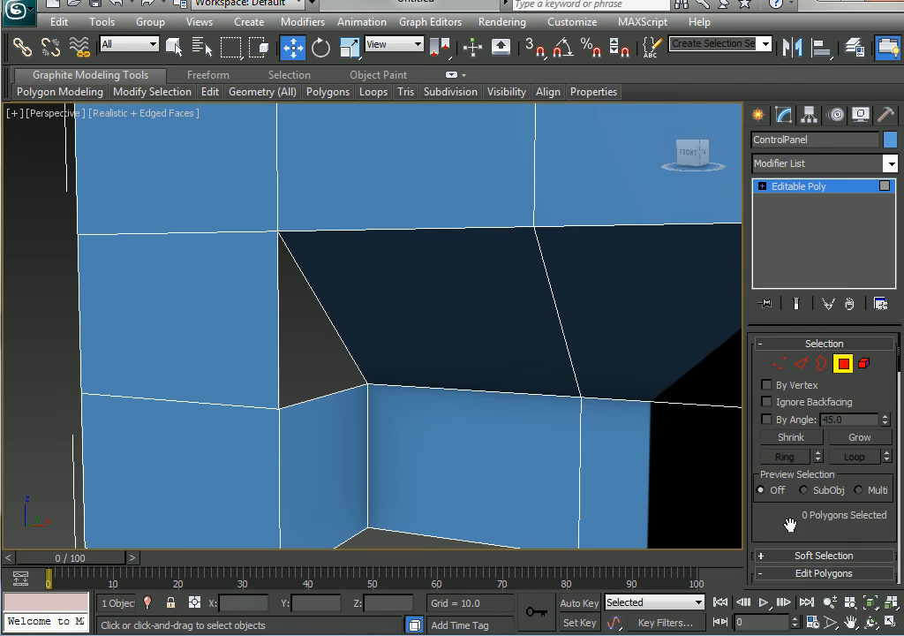
pyautogui.moveTo(789, 521); pyautogui.dragTo(817, 178)
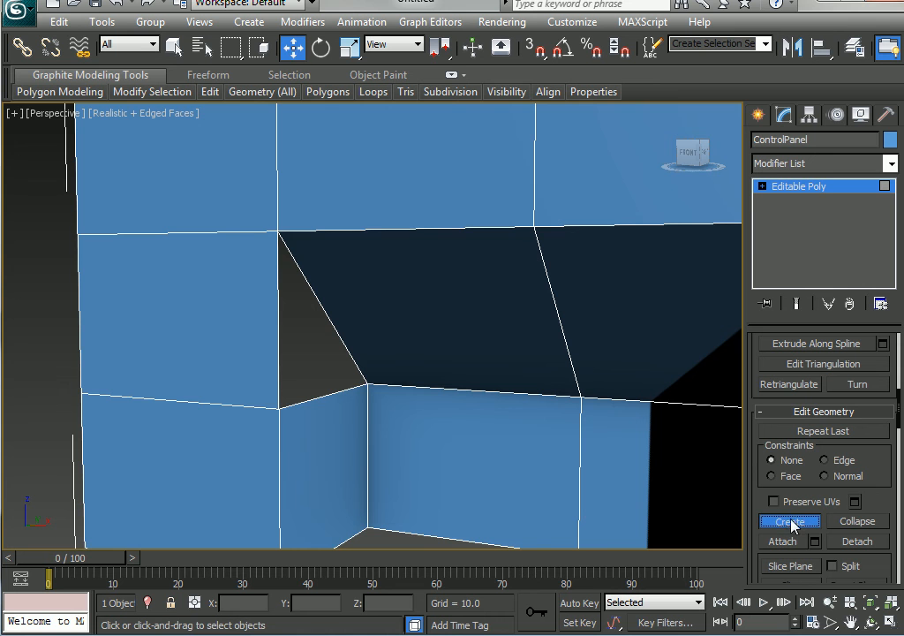
pyautogui.click(791, 522)
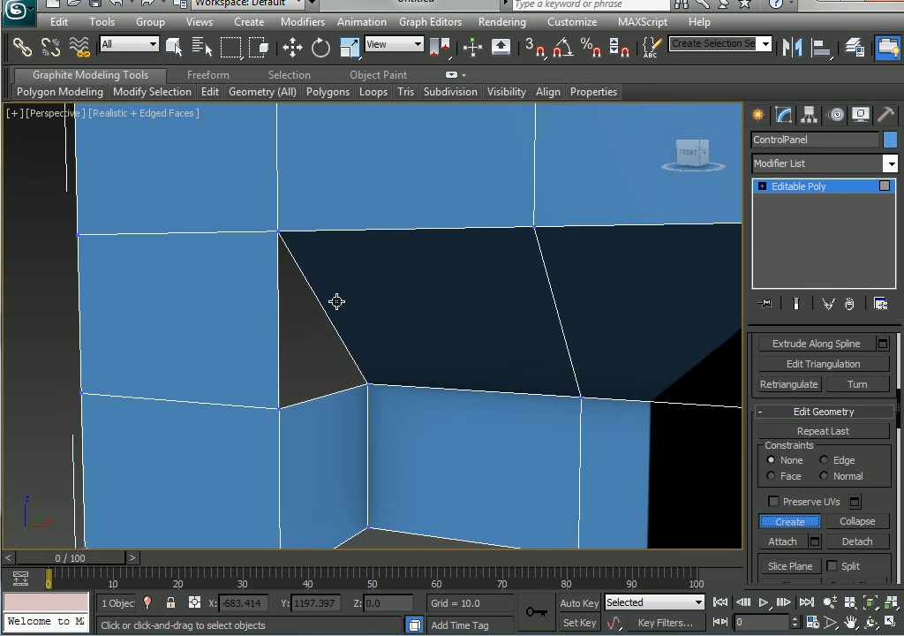
pyautogui.click(762, 187)
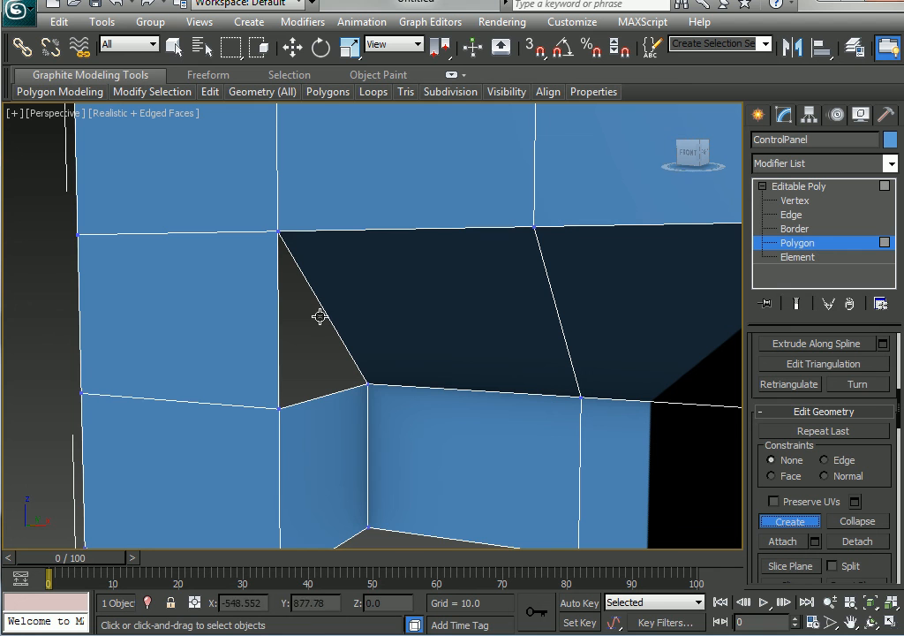
pyautogui.click(369, 384)
pyautogui.click(278, 232)
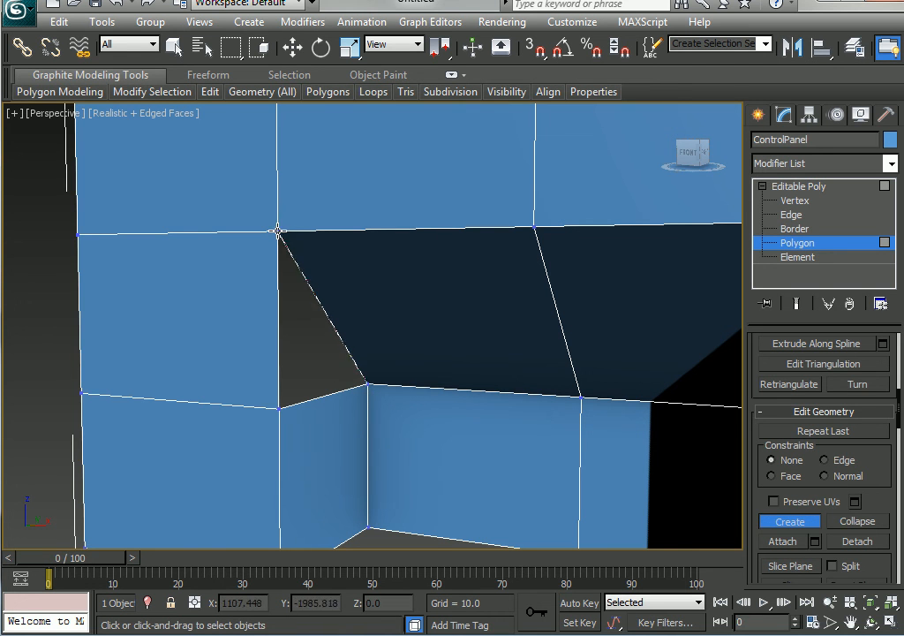
pyautogui.click(278, 408)
pyautogui.click(368, 384)
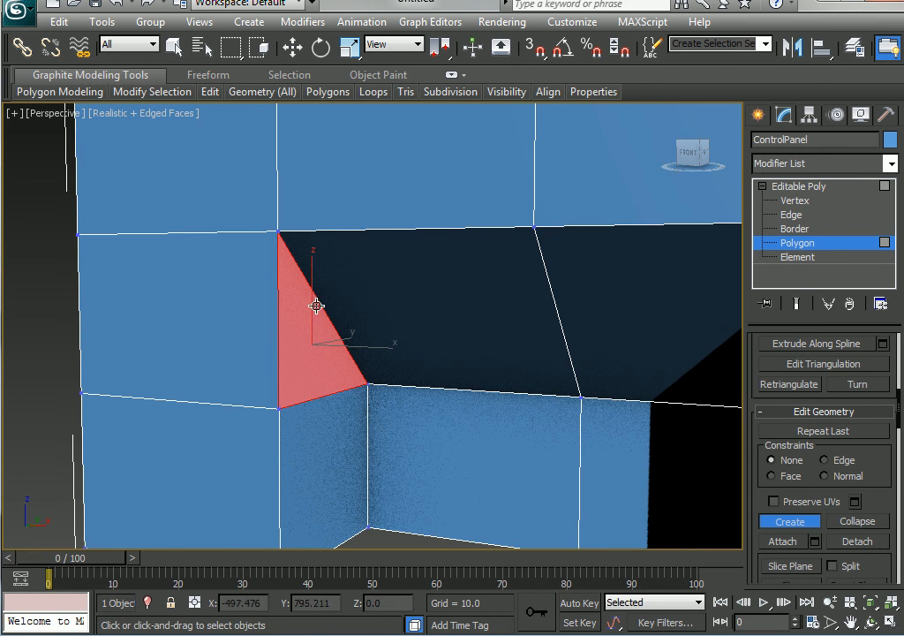
# End polygon creation, clear the selection, and examine the closed recess and the whole panel from several angles
pyautogui.keyDown('alt'); pyautogui.moveTo(408, 424); pyautogui.dragTo(312, 318, button='middle'); pyautogui.keyUp('alt')
pyautogui.keyDown('alt'); pyautogui.moveTo(337, 364); pyautogui.dragTo(316, 378, button='middle'); pyautogui.keyUp('alt')
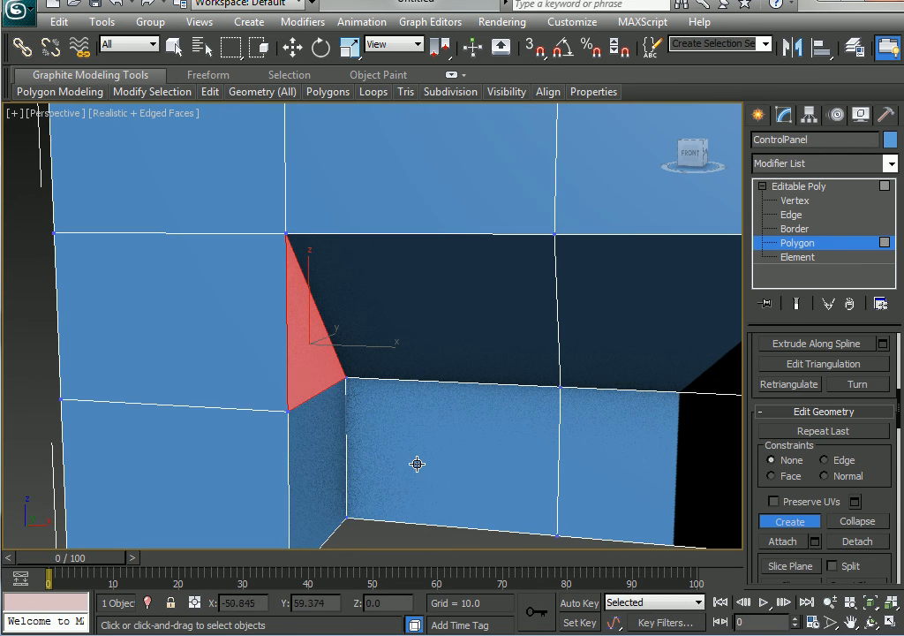
pyautogui.keyDown('alt'); pyautogui.moveTo(417, 464); pyautogui.dragTo(410, 433, button='middle'); pyautogui.keyUp('alt')
pyautogui.press('w')
pyautogui.rightClick(375, 372)
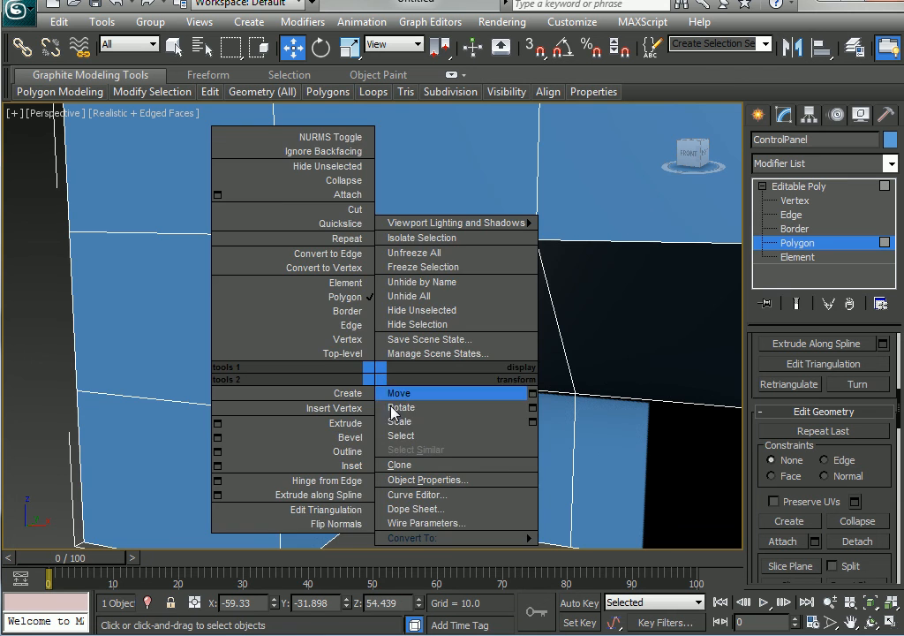
pyautogui.click(406, 394)
pyautogui.click(373, 540)
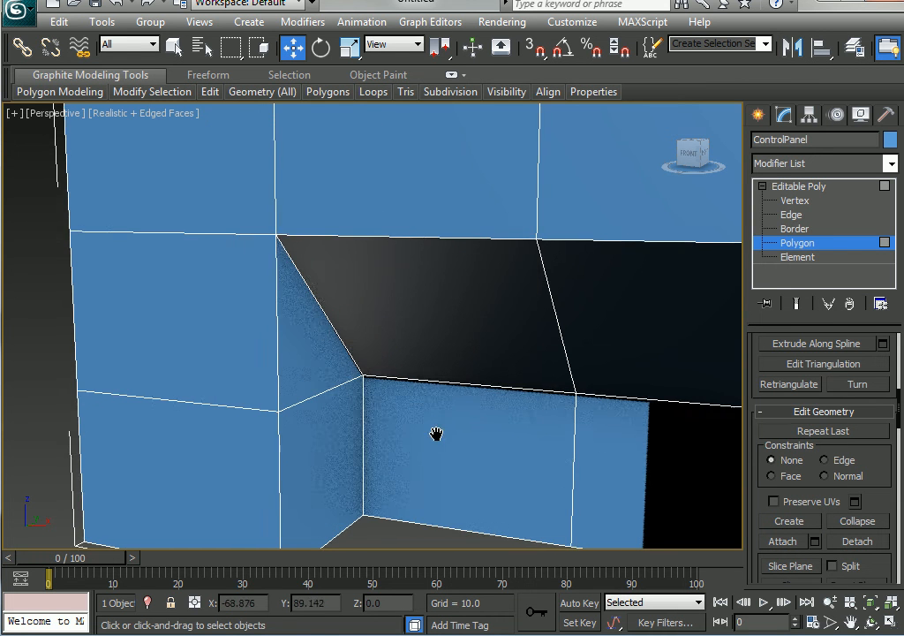
pyautogui.scroll(-5, 379, 439)
pyautogui.moveTo(436, 434); pyautogui.dragTo(306, 443, button='middle')
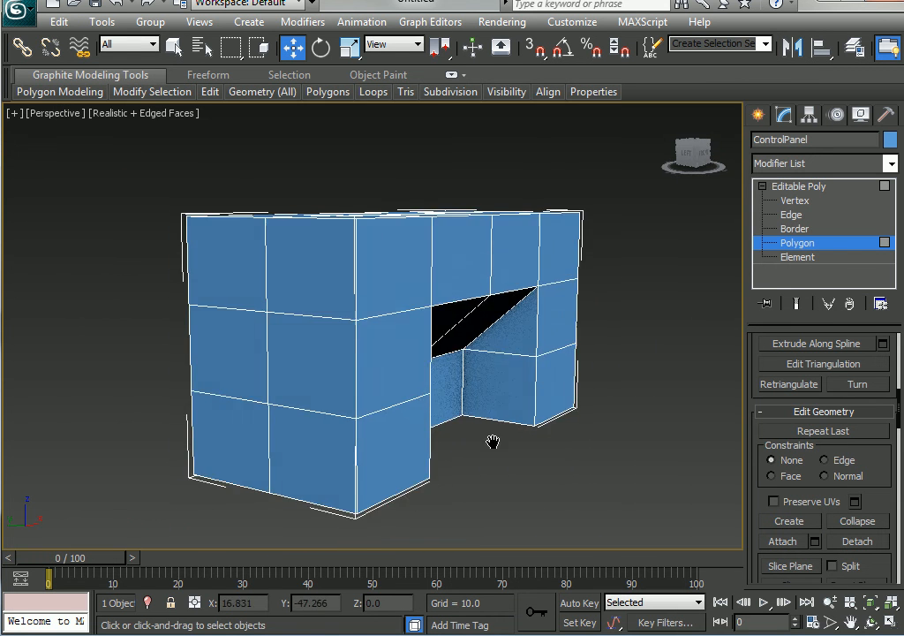